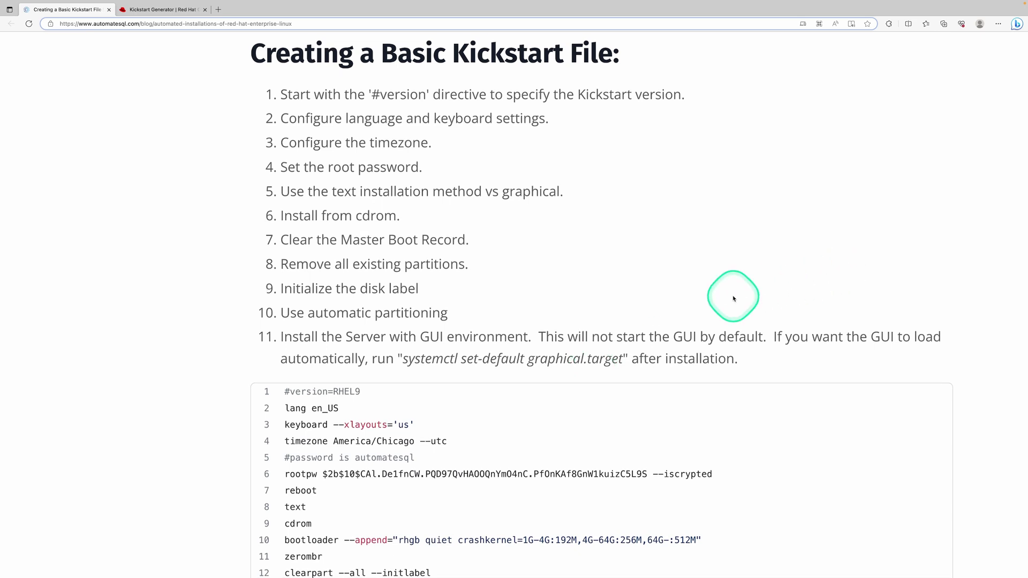
- Scroll the blog post down to the full 20-line basic_kickstart.cfg sample listing
scroll(733, 294, "down", 5)
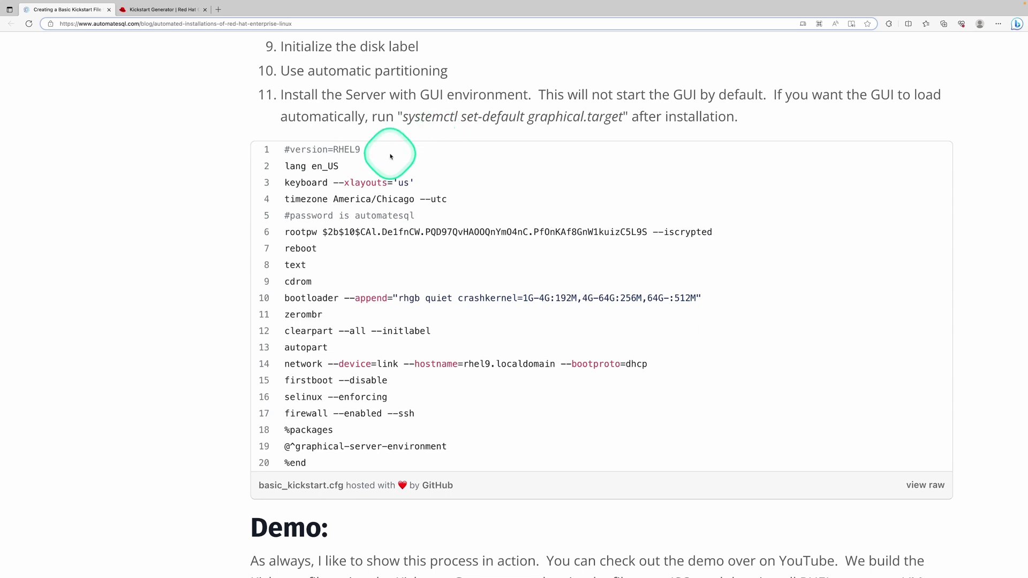
- Scroll past the code block to the Demo prerequisites: VMware Workstation Pro, RHEL 9.2 ISO, New-ISOFile, VS Code
scroll(220, 264, "down", 1)
scroll(220, 264, "down", 6)
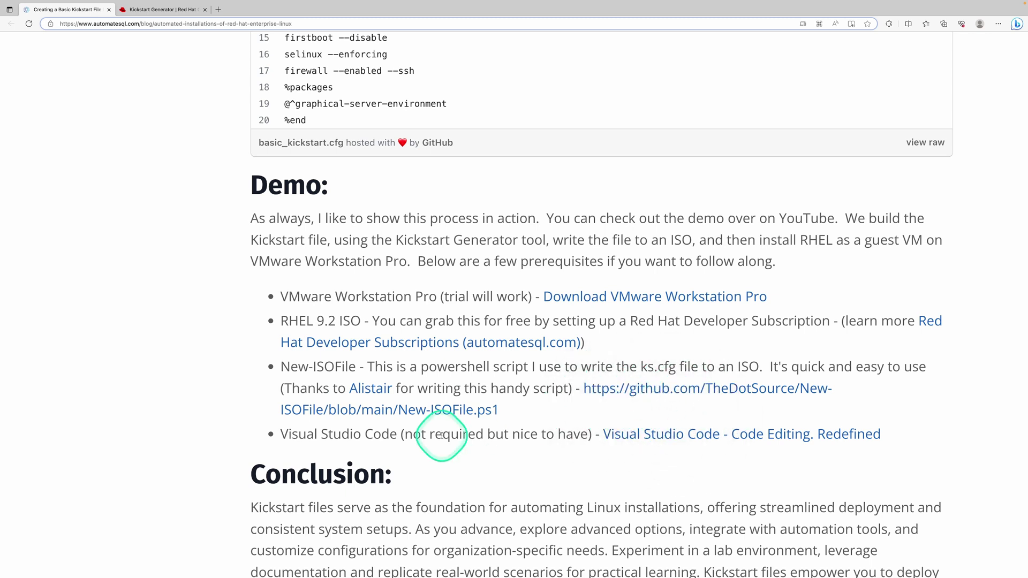
- Scroll slightly further to reveal the complete Conclusion paragraph about Kickstart deployments
scroll(431, 482, "down", 1)
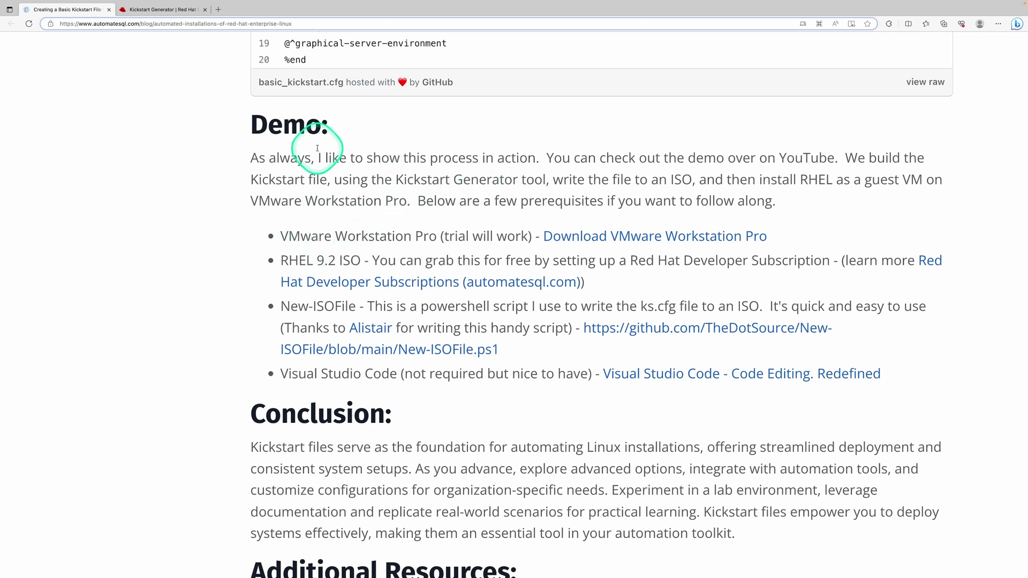
- Show the generator's Basic Configuration: English (USA), America/Chicago, UTC clock, text-mode install
left_click(177, 9)
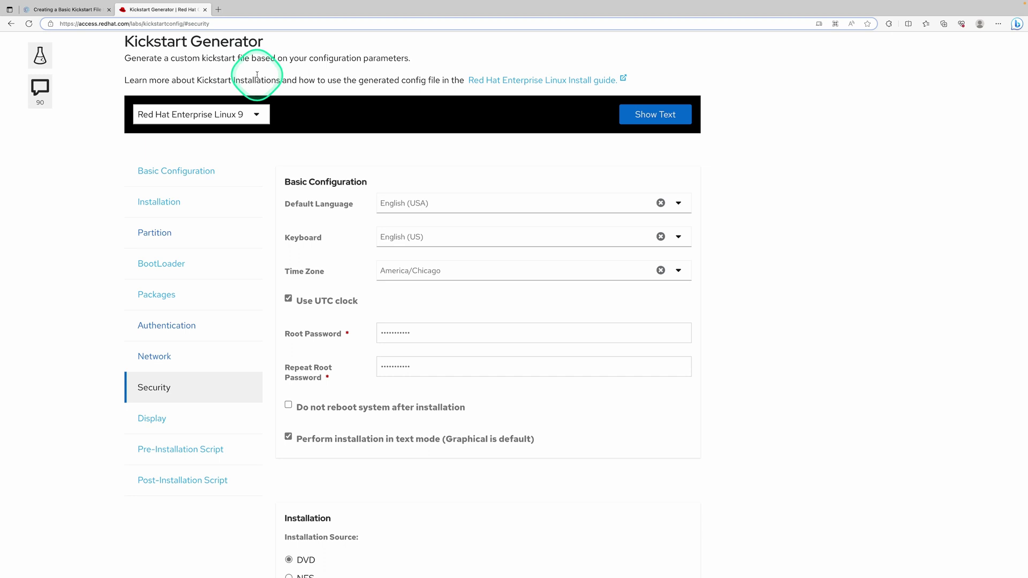
left_click(181, 171)
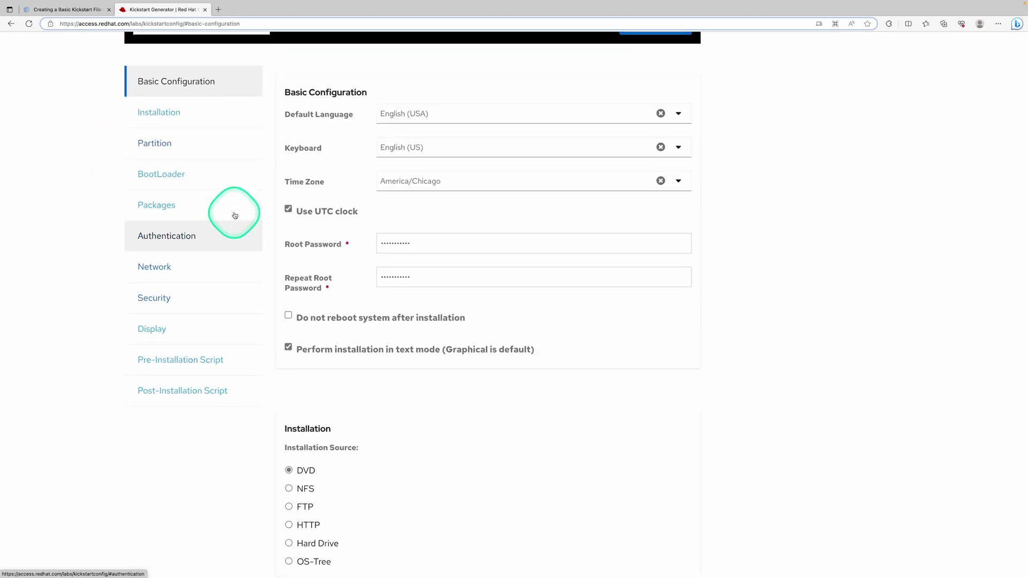
scroll(230, 213, "up", 2)
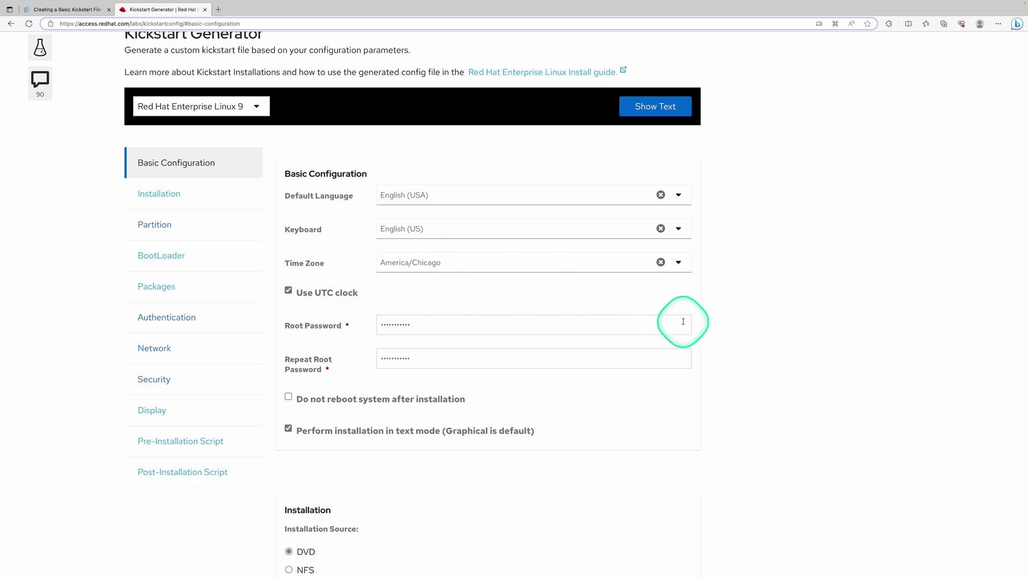
scroll(683, 321, "down", 3)
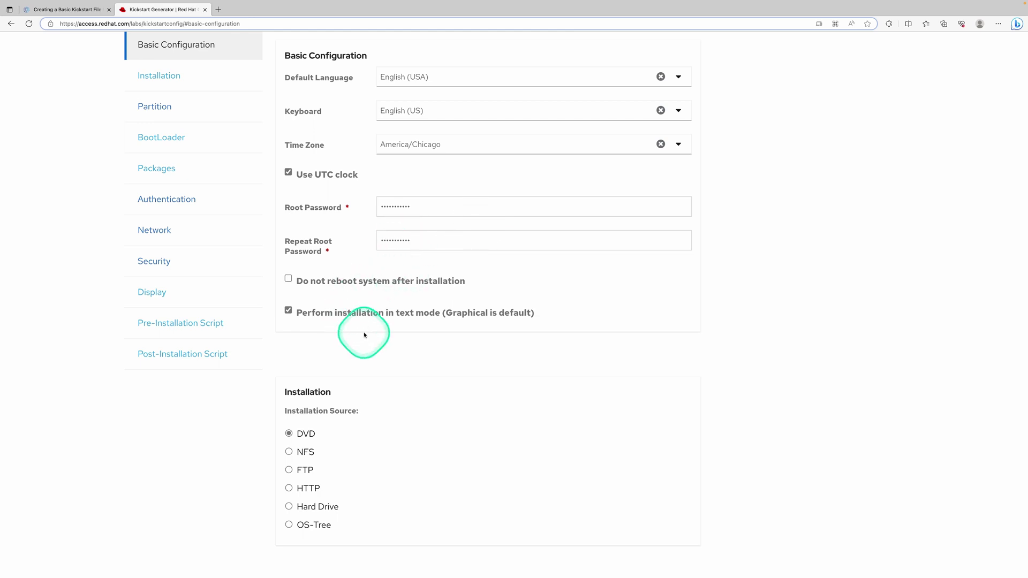
- Scroll the form down to the DVD installation source and the MBR-clearing partition options
scroll(436, 375, "down", 2)
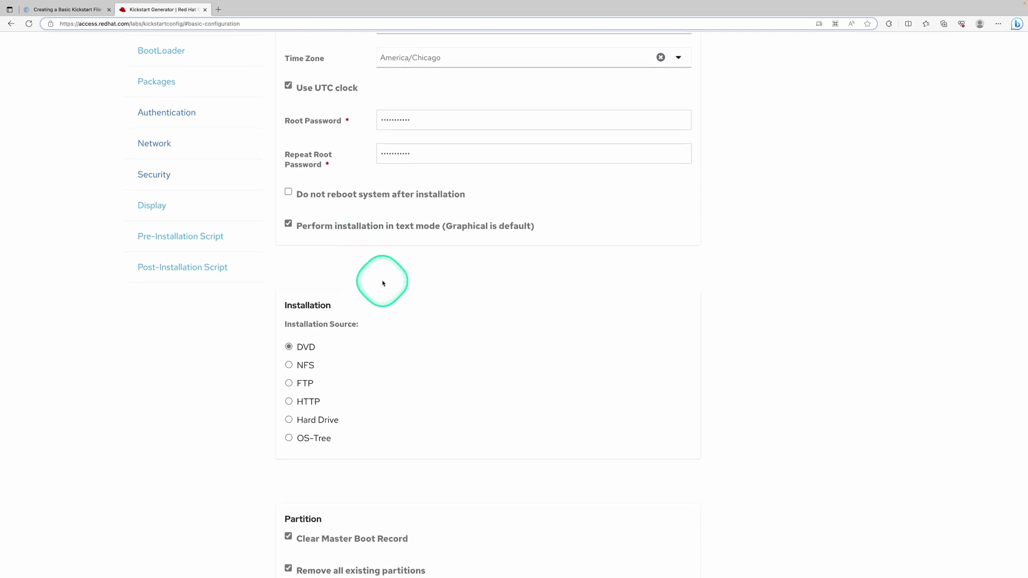
scroll(383, 284, "down", 1)
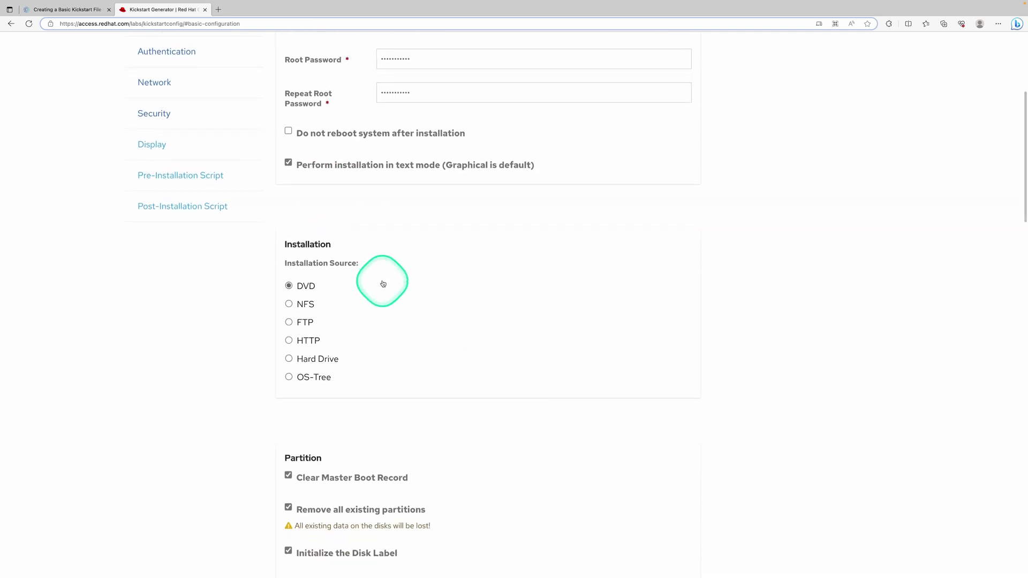
scroll(383, 283, "down", 1)
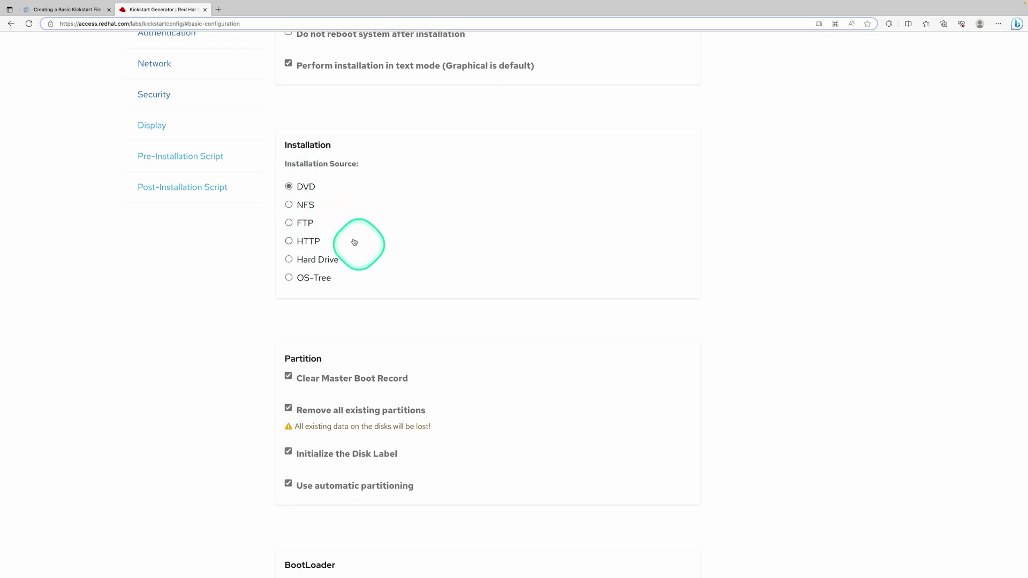
scroll(396, 273, "down", 2)
scroll(396, 274, "down", 2)
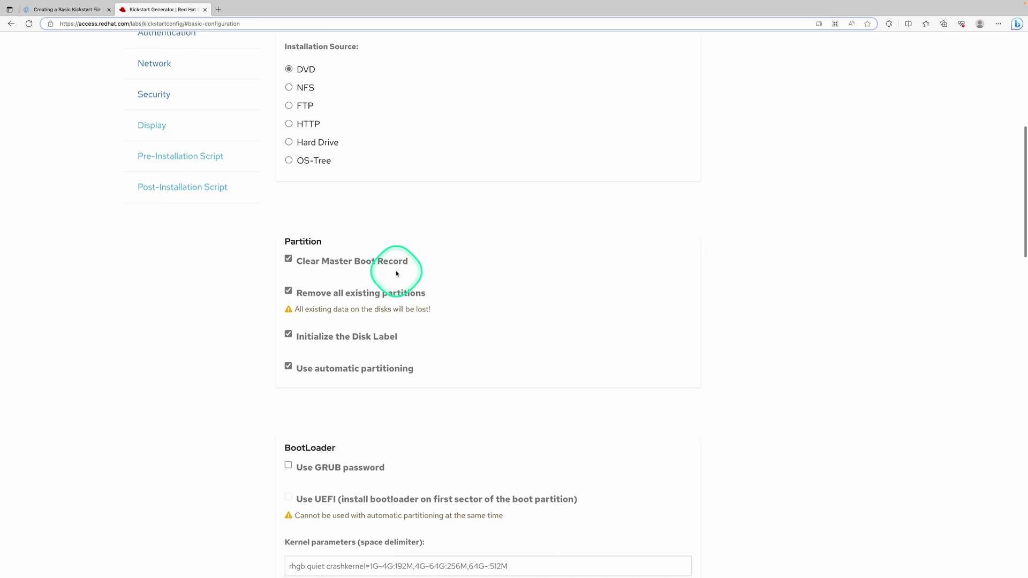
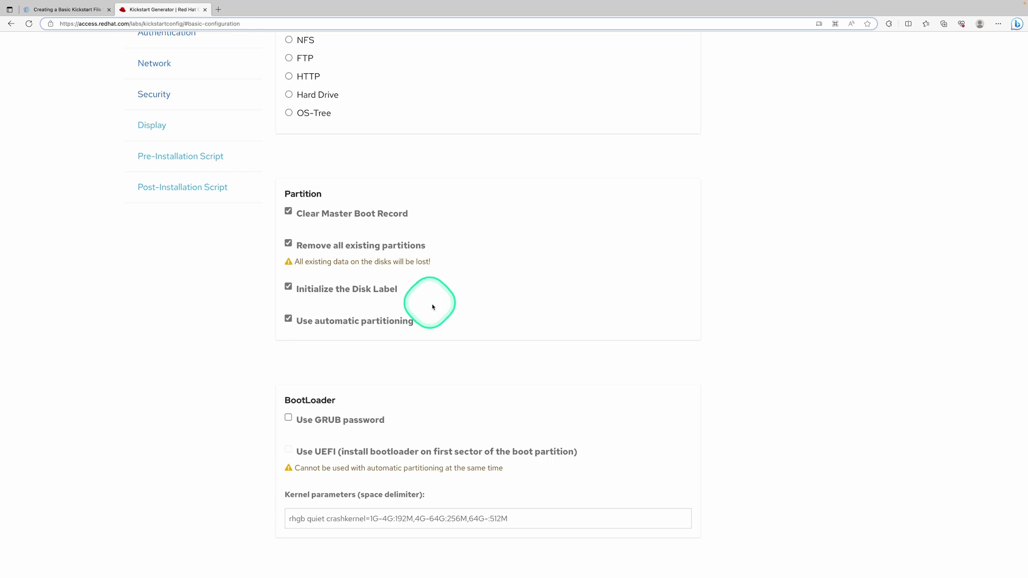
- In Packages, with Server with GUI as the environment, open the package Category list
scroll(471, 335, "down", 3)
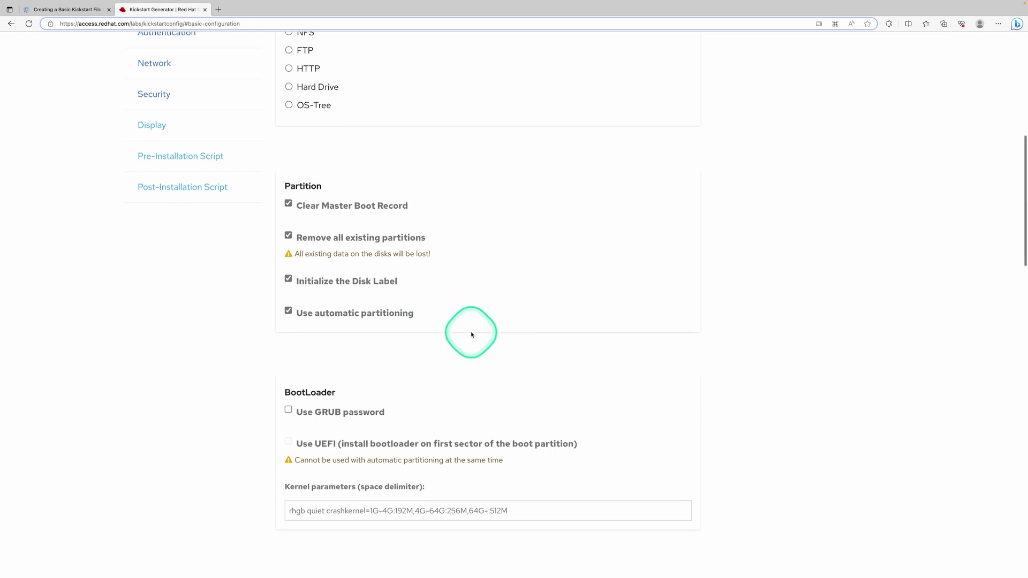
scroll(471, 335, "down", 3)
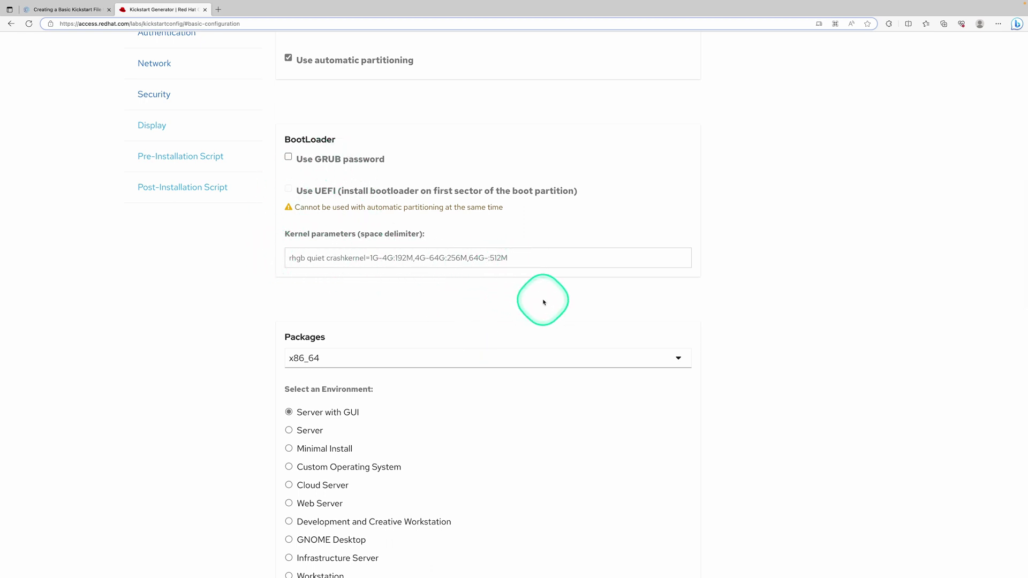
scroll(488, 290, "down", 2)
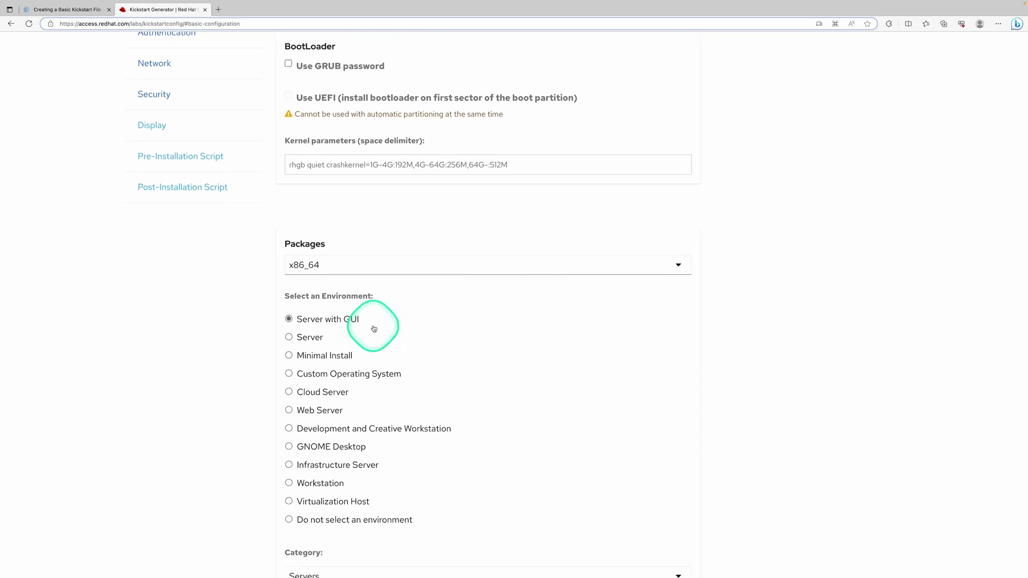
scroll(430, 349, "down", 2)
scroll(430, 349, "down", 3)
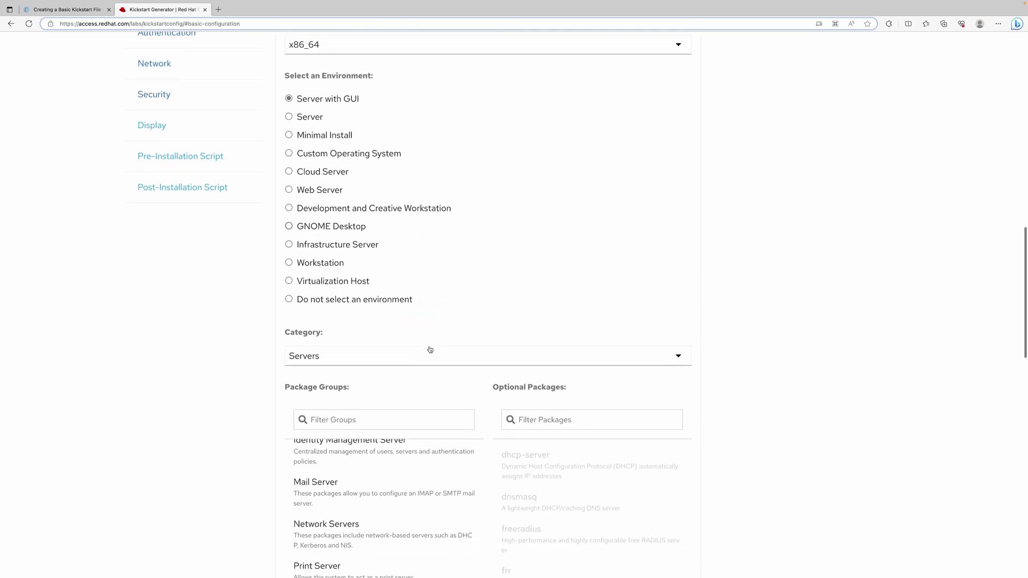
left_click(393, 345)
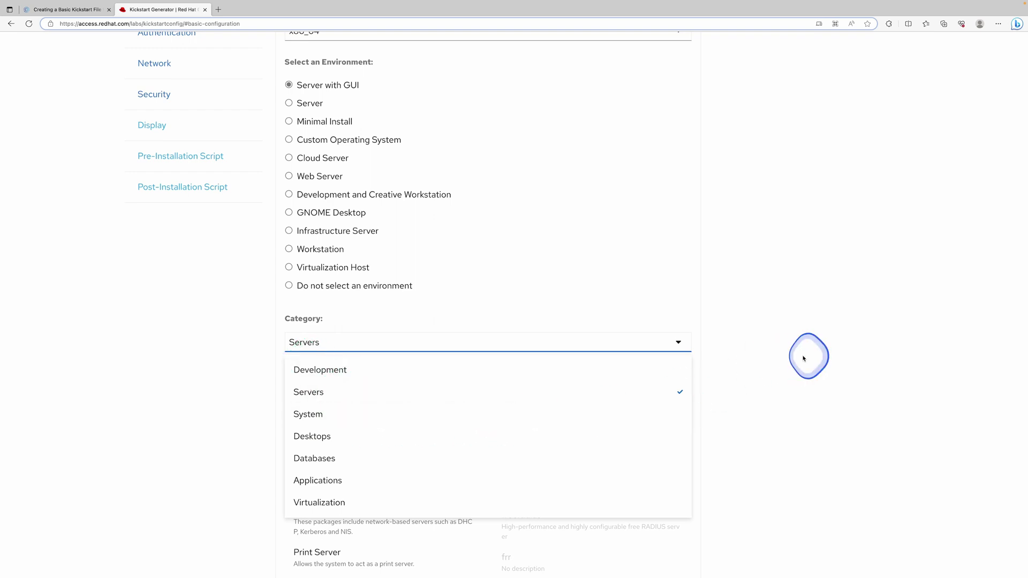
- Close the category list with Servers kept and scroll down to the Network section's link device
left_click(803, 356)
scroll(778, 425, "down", 3)
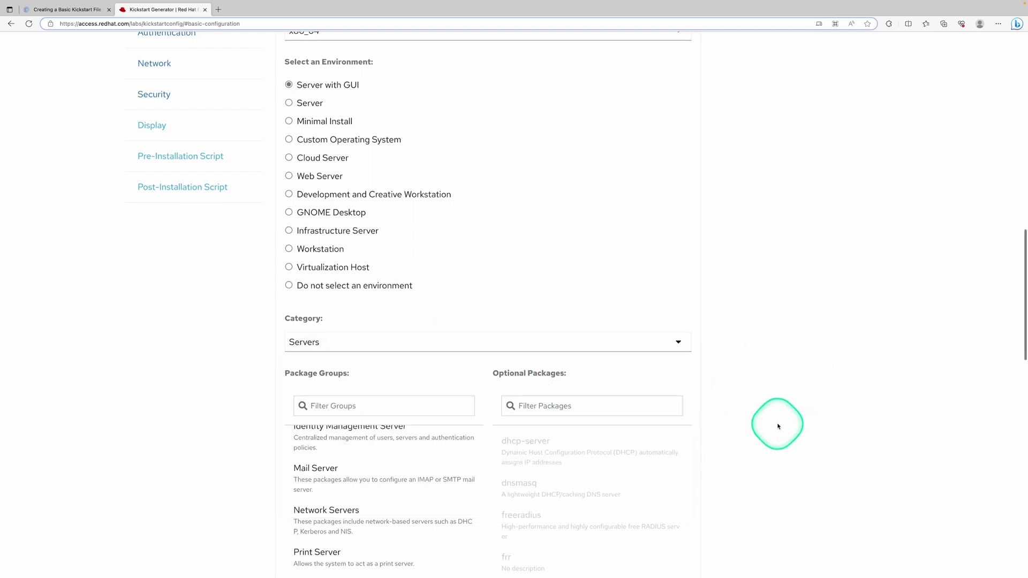
scroll(777, 424, "down", 1)
scroll(725, 395, "down", 1)
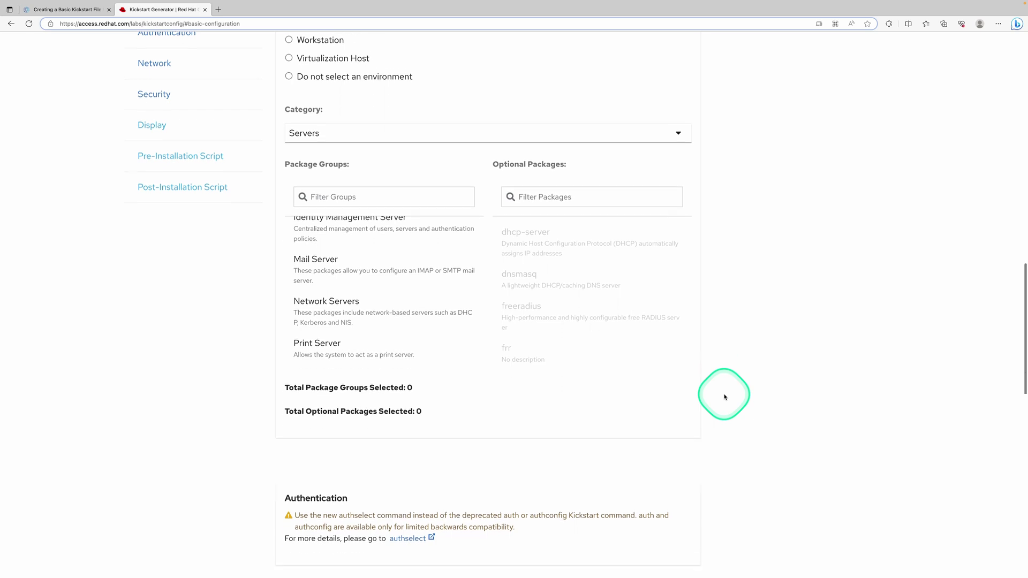
mouse_move(341, 267)
scroll(378, 292, "up", 3)
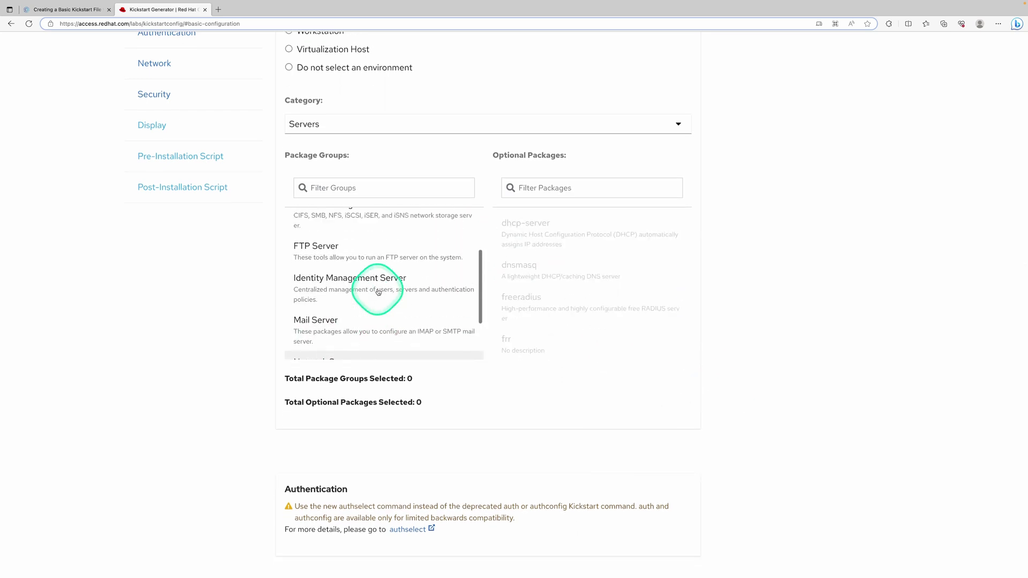
scroll(375, 290, "up", 1)
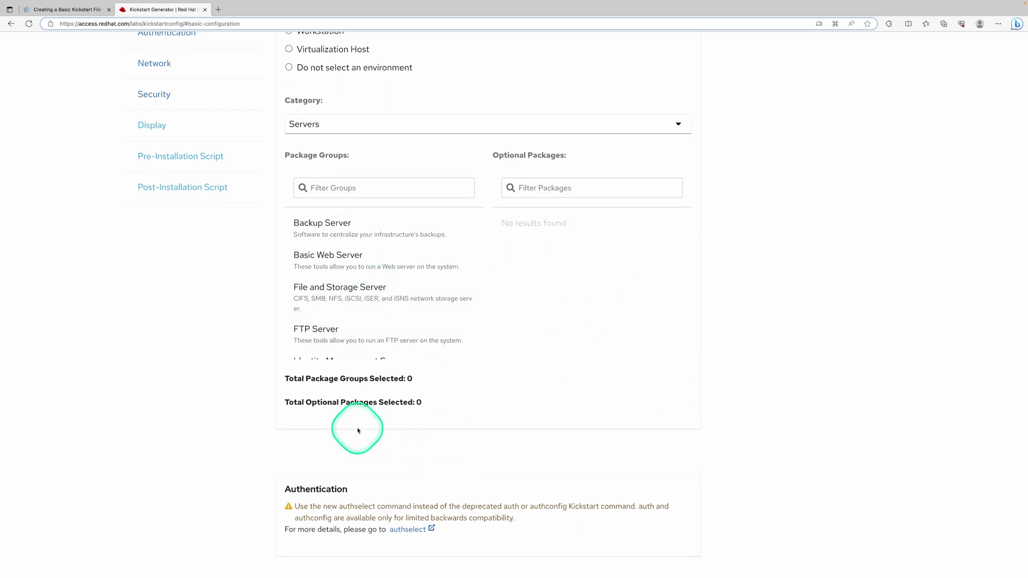
scroll(357, 430, "down", 1)
scroll(358, 430, "down", 5)
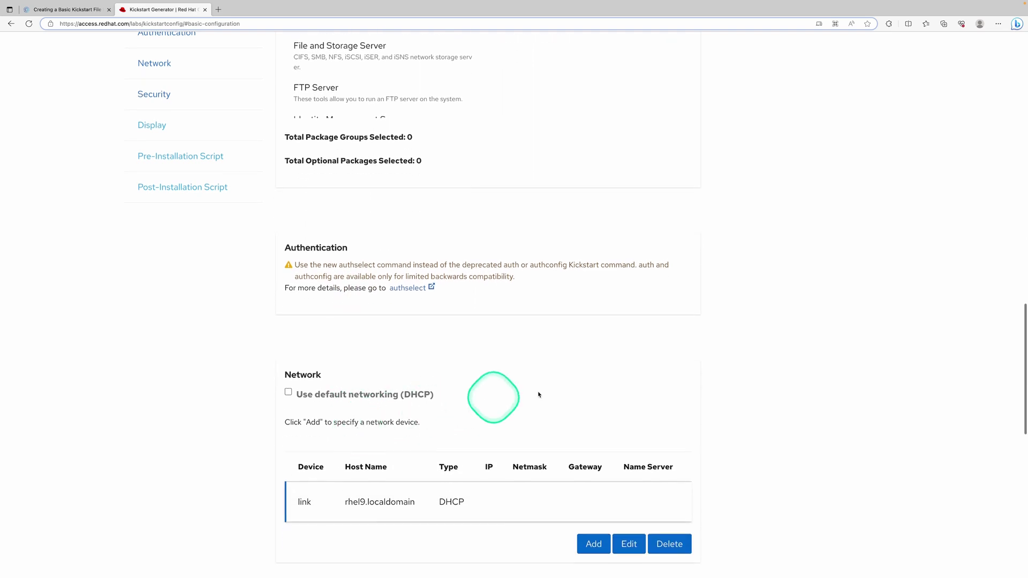
scroll(584, 389, "down", 2)
scroll(227, 363, "down", 2)
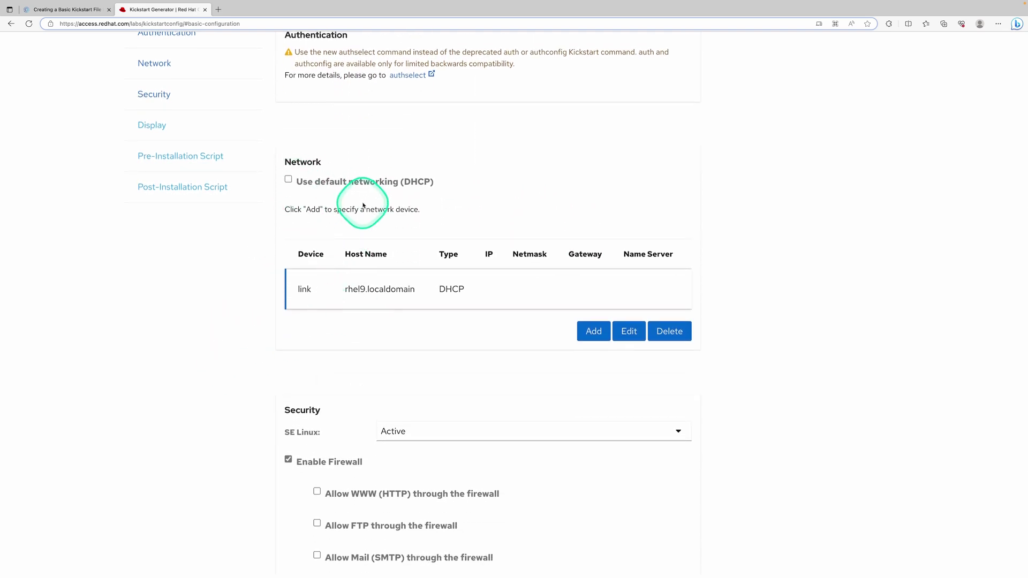
- Review the link device's DHCP settings with host name rhel9.localdomain and confirm them unchanged
left_click(628, 339)
scroll(327, 359, "down", 1)
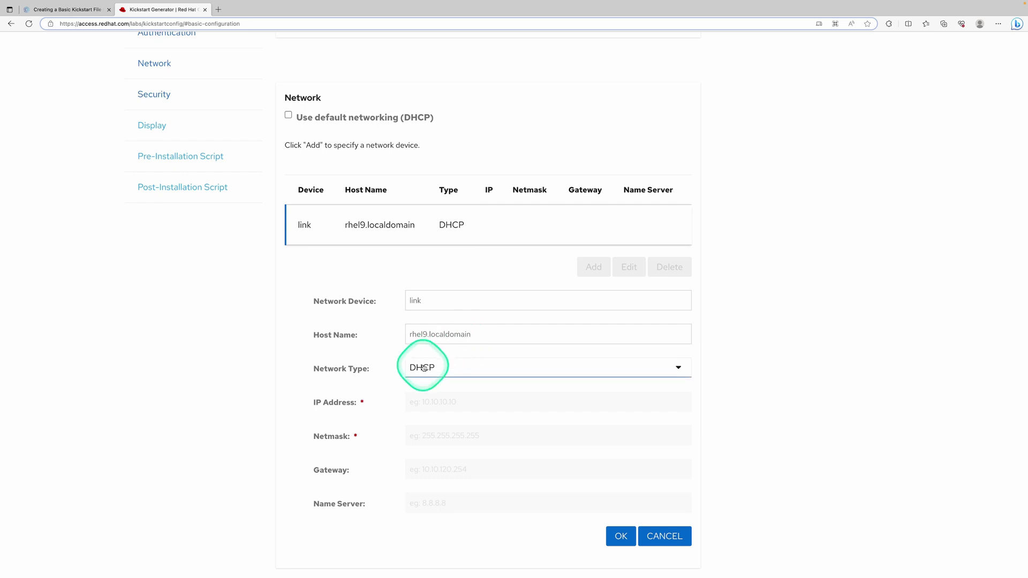
scroll(625, 411, "down", 4)
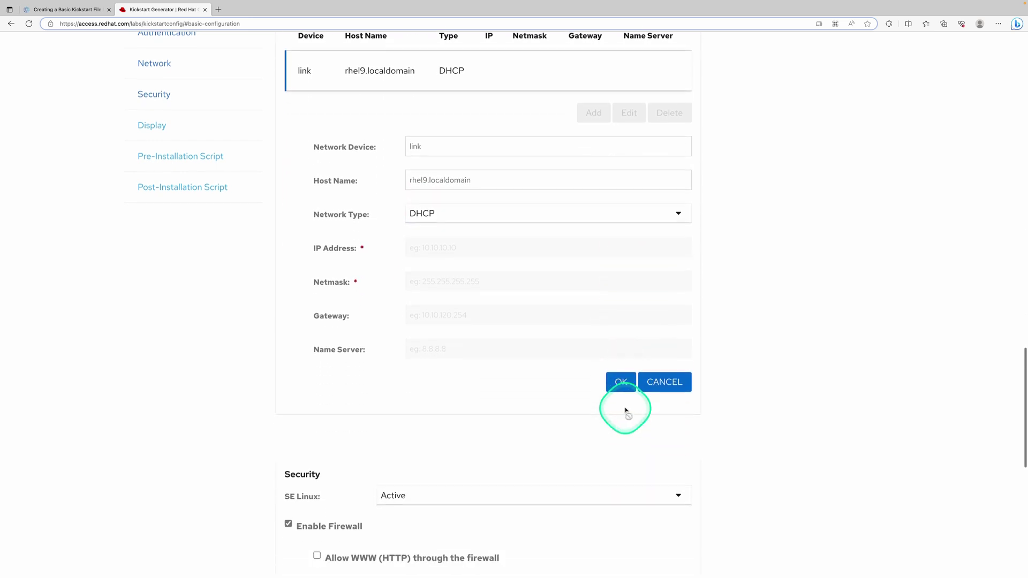
left_click(625, 324)
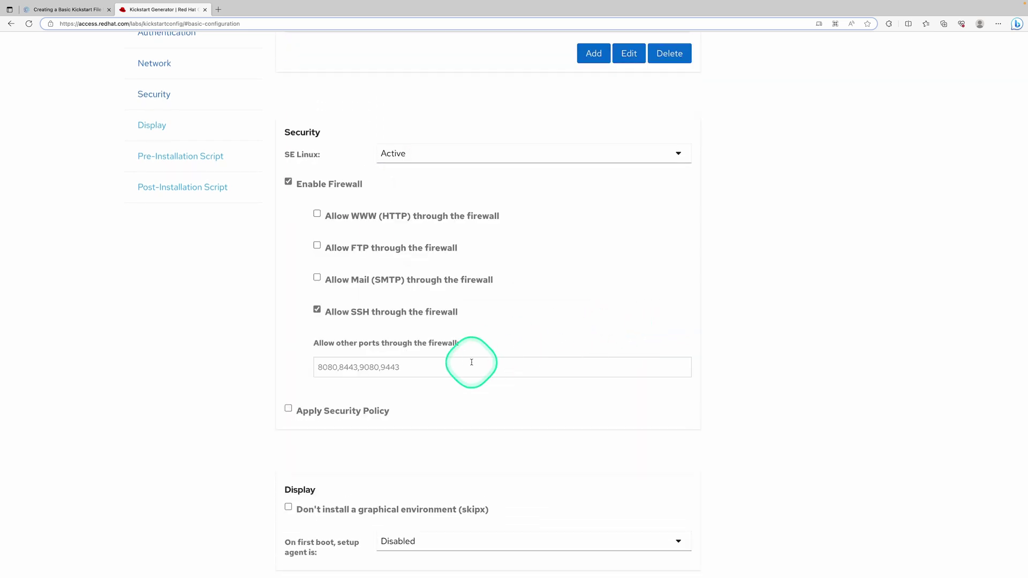
- Allow SSH through the firewall alongside ports 8080,8443,9080,9443, then return to the top
scroll(471, 360, "down", 1)
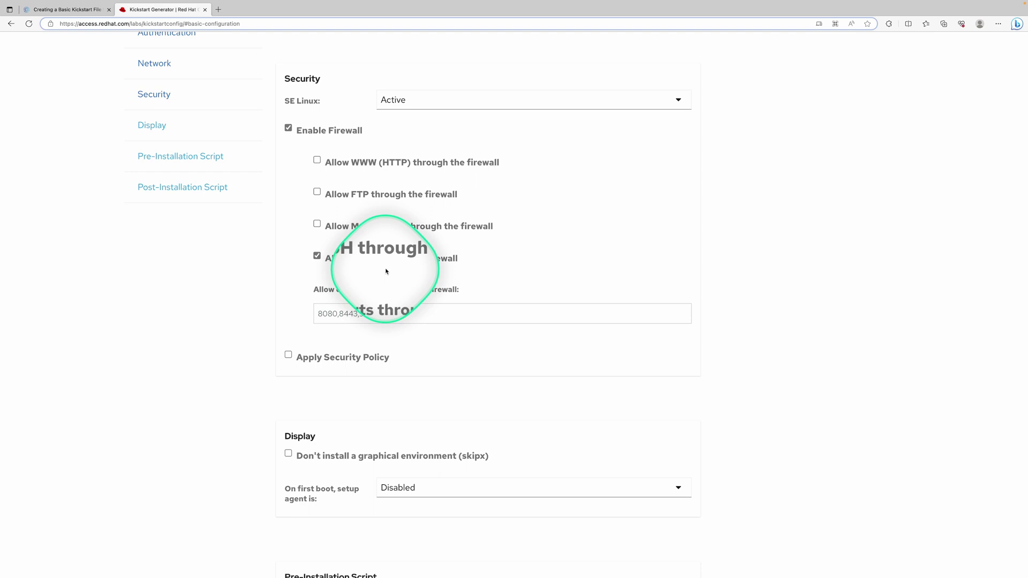
left_click(453, 260)
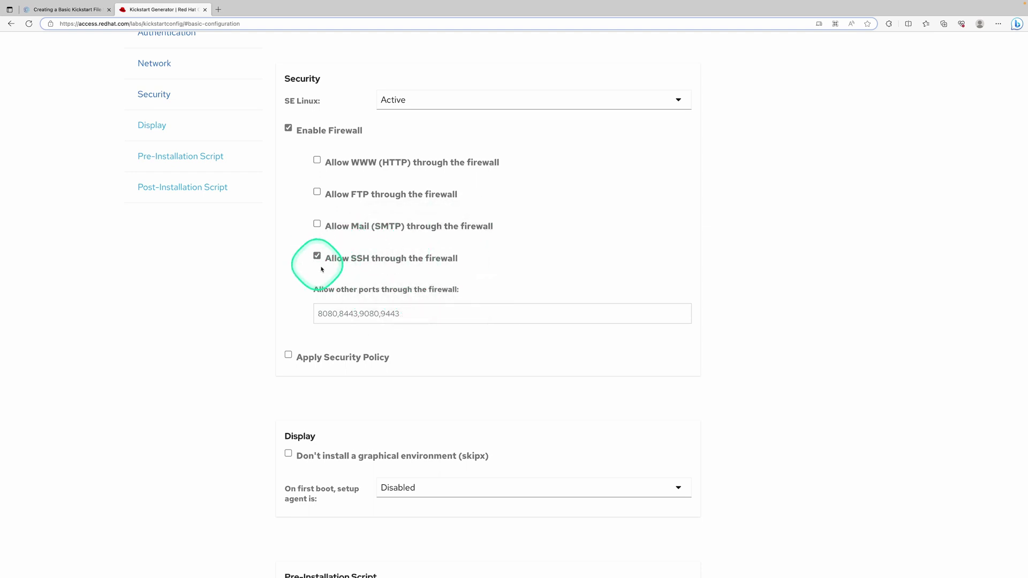
scroll(489, 337, "down", 4)
scroll(472, 341, "down", 3)
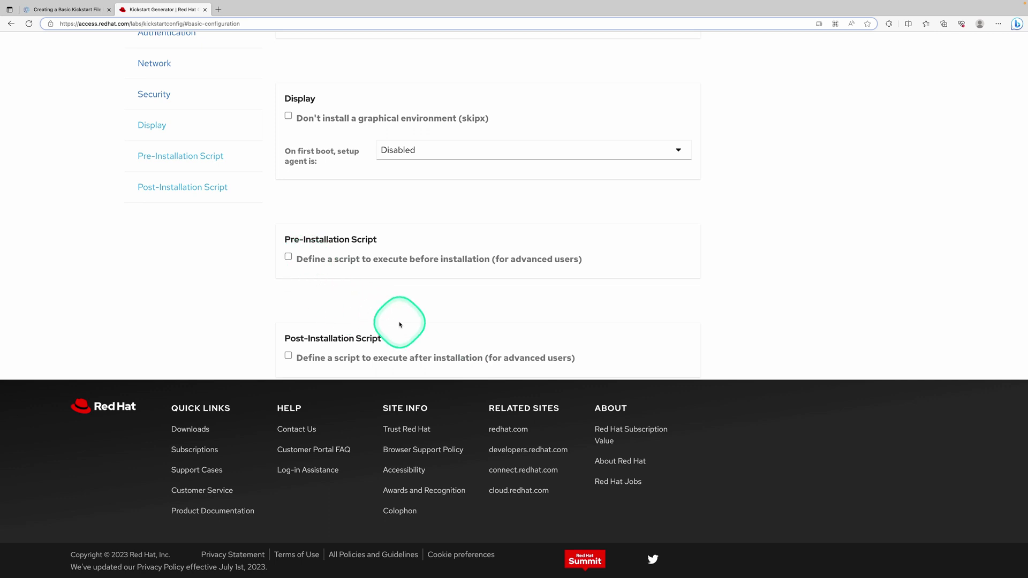
scroll(400, 325, "up", 2)
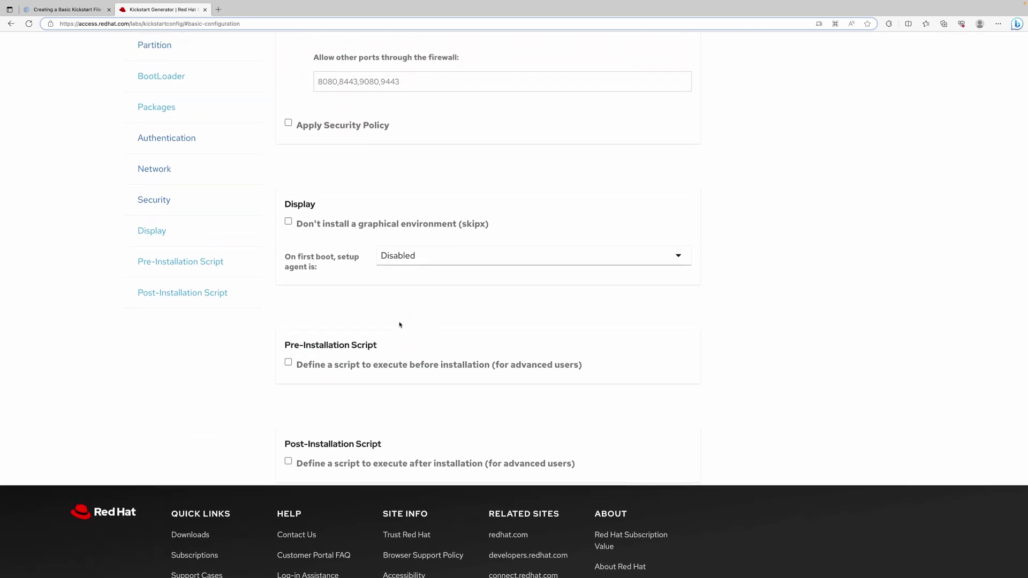
scroll(400, 325, "up", 4)
scroll(400, 324, "up", 12)
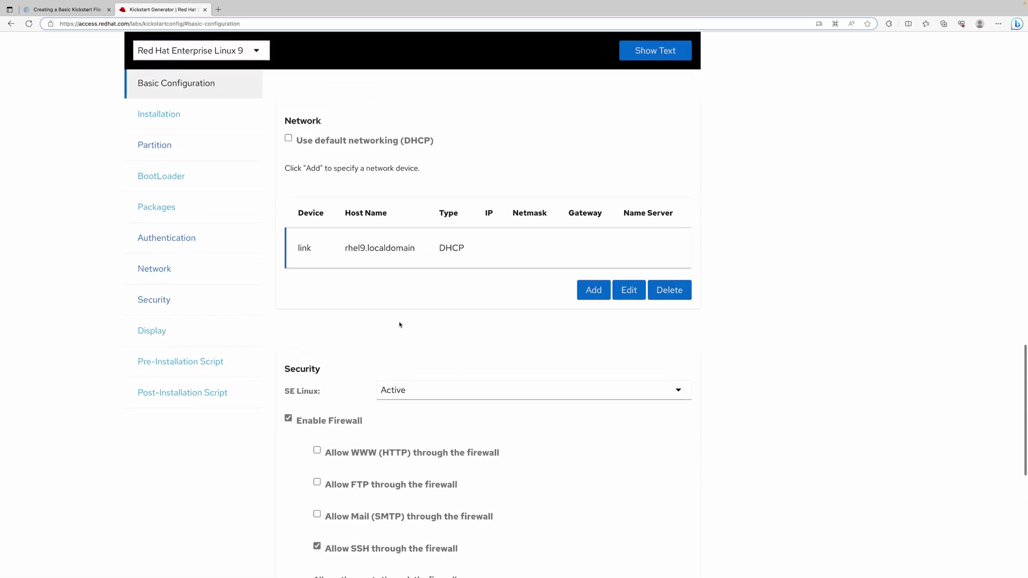
scroll(400, 325, "up", 10)
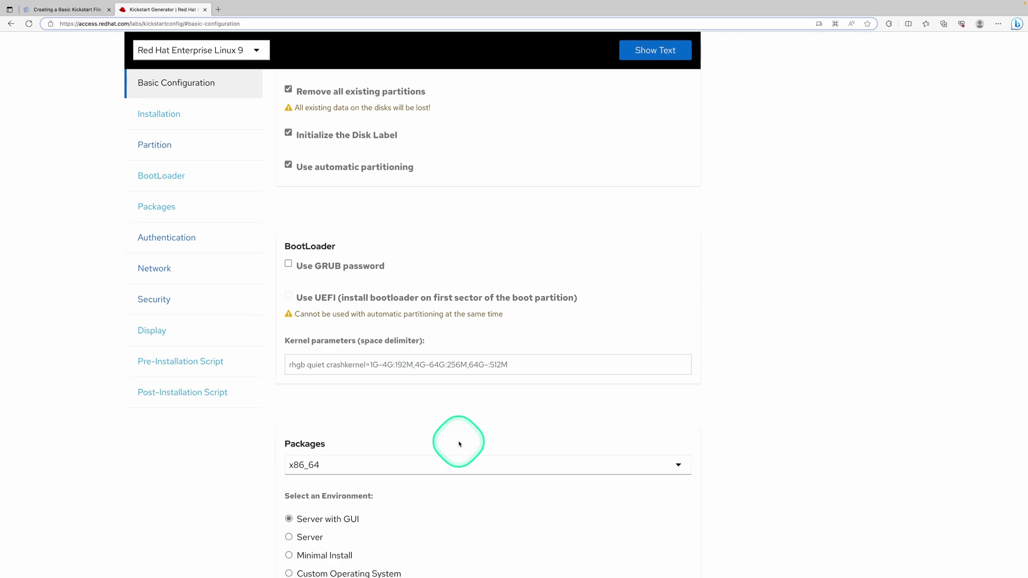
scroll(460, 439, "down", 11)
scroll(517, 258, "up", 13)
scroll(519, 260, "up", 3)
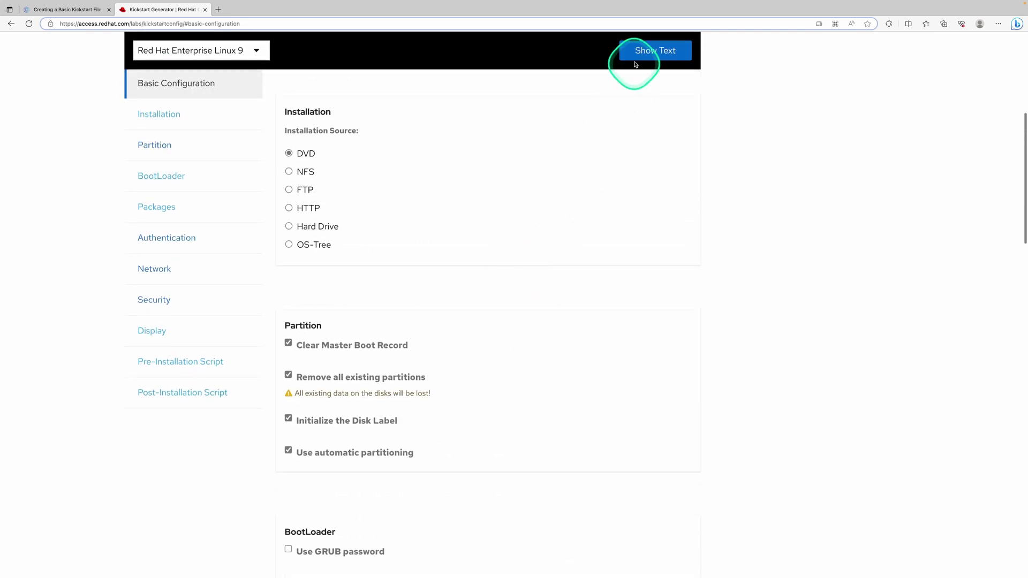
- Display and select all 18 lines of the generated kickstart text, then go back to the blog
left_click(646, 51)
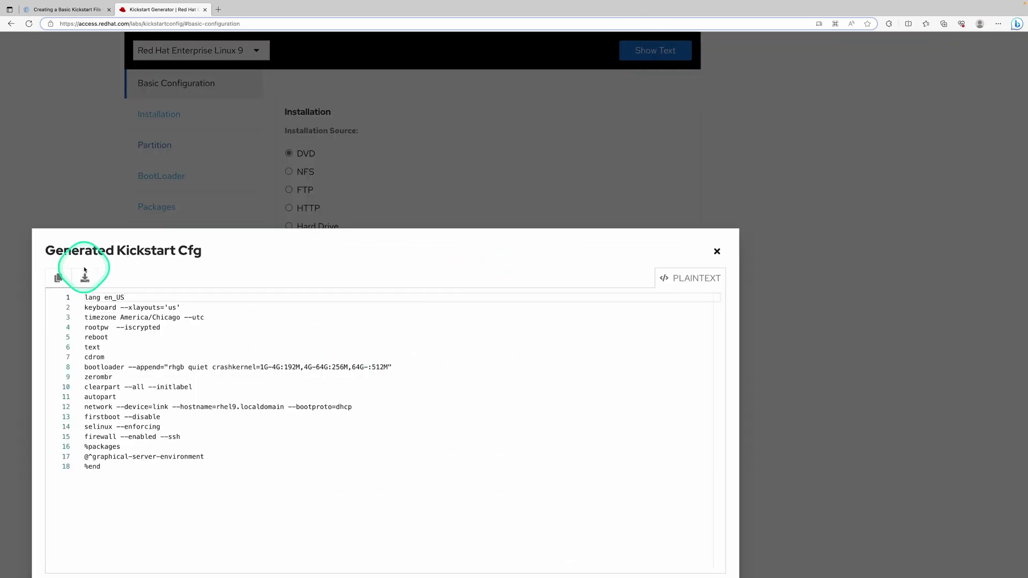
left_click(155, 497)
left_click_drag(154, 497, 85, 296)
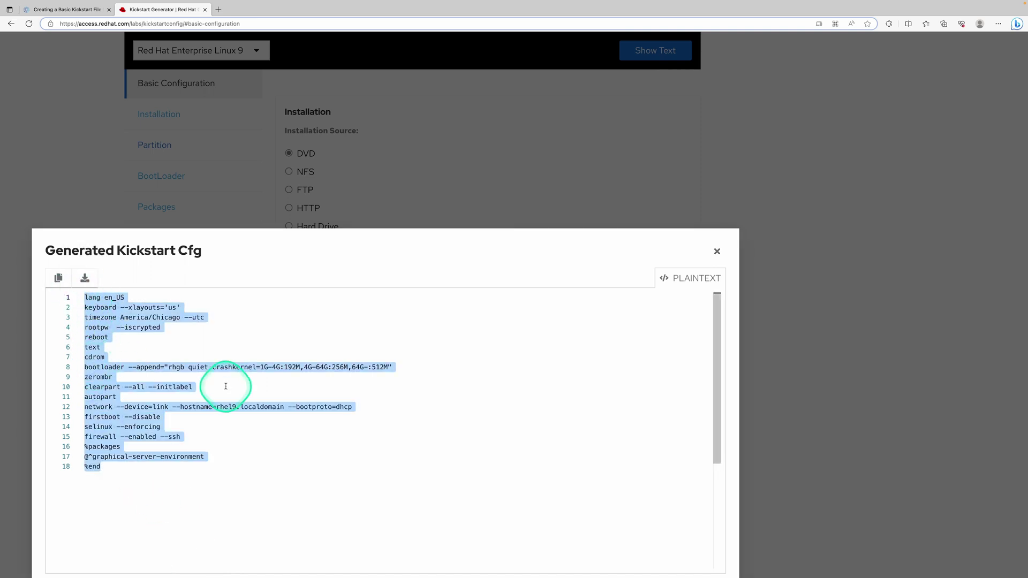
left_click(717, 251)
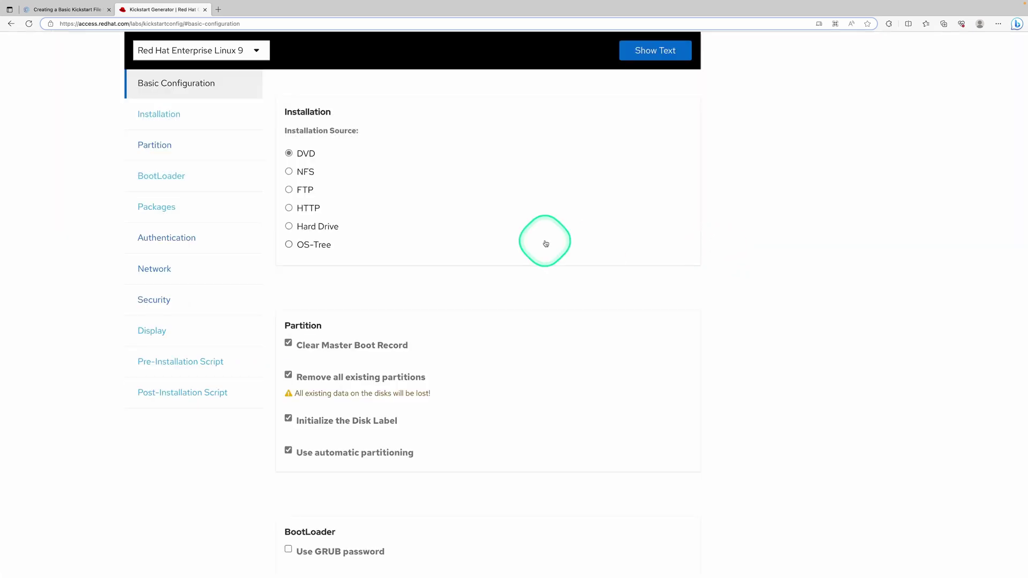
left_click(56, 9)
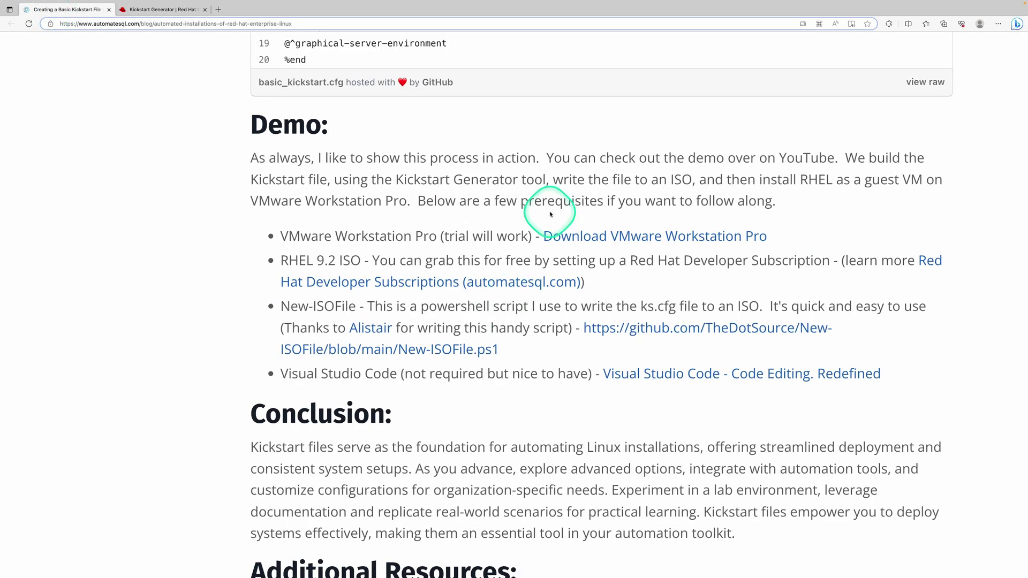
- Scroll through the blog article's Kickstart sections and prerequisites
scroll(551, 214, "up", 15)
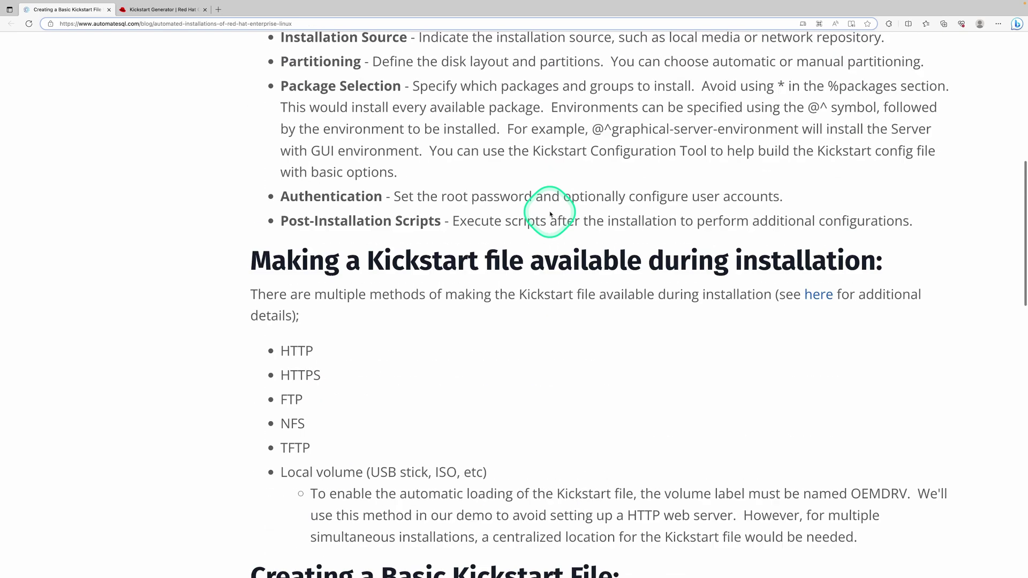
scroll(551, 214, "up", 3)
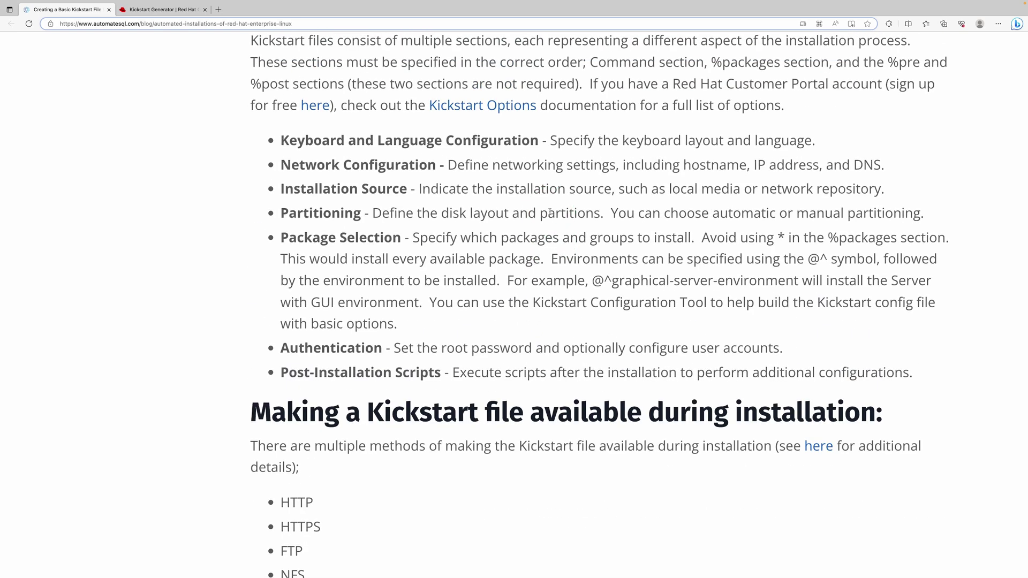
scroll(550, 213, "down", 5)
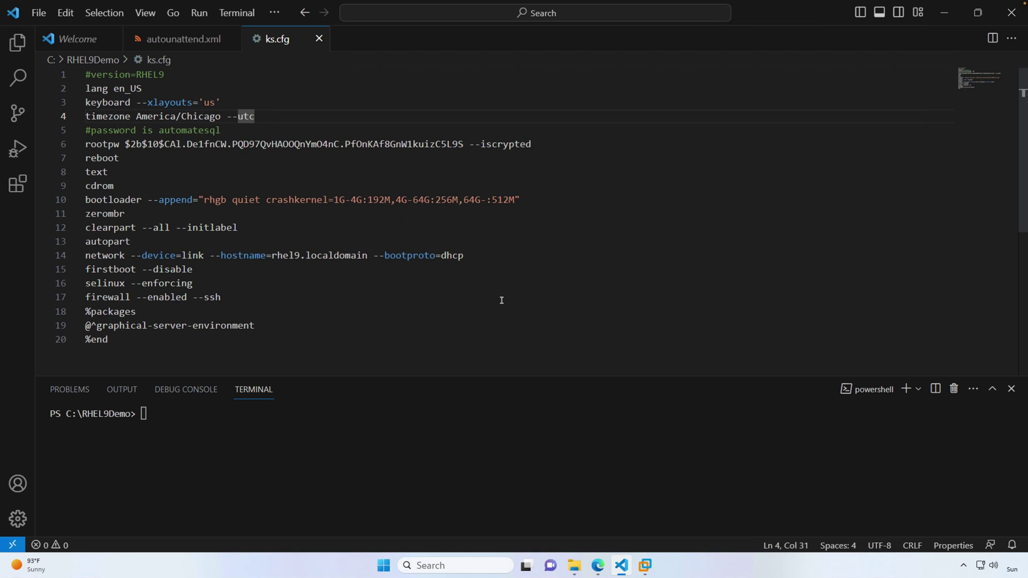
- Bring up the RHEL9Demo folder in File Explorer beside the code editor
left_click(576, 566)
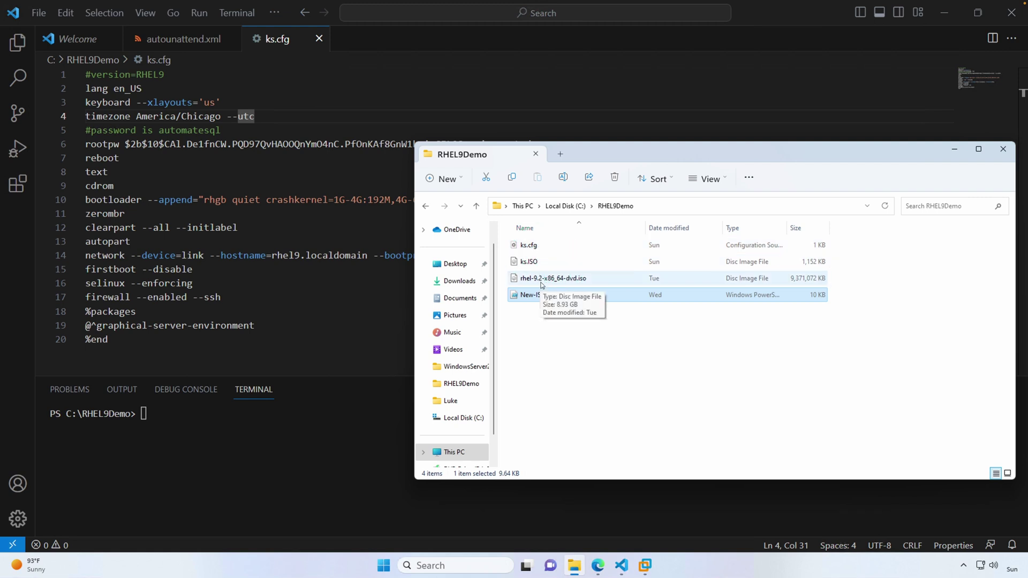
- Delete ks.ISO, leaving ks.cfg, New-ISOFile.psm1 and the RHEL 9.2 ISO in RHEL9Demo
left_click(514, 400)
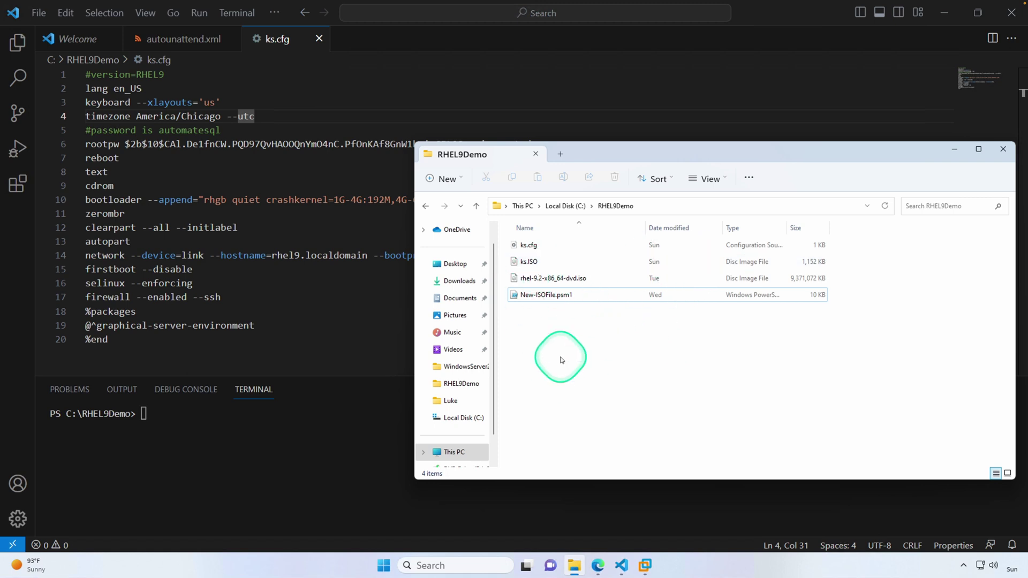
left_click(562, 265)
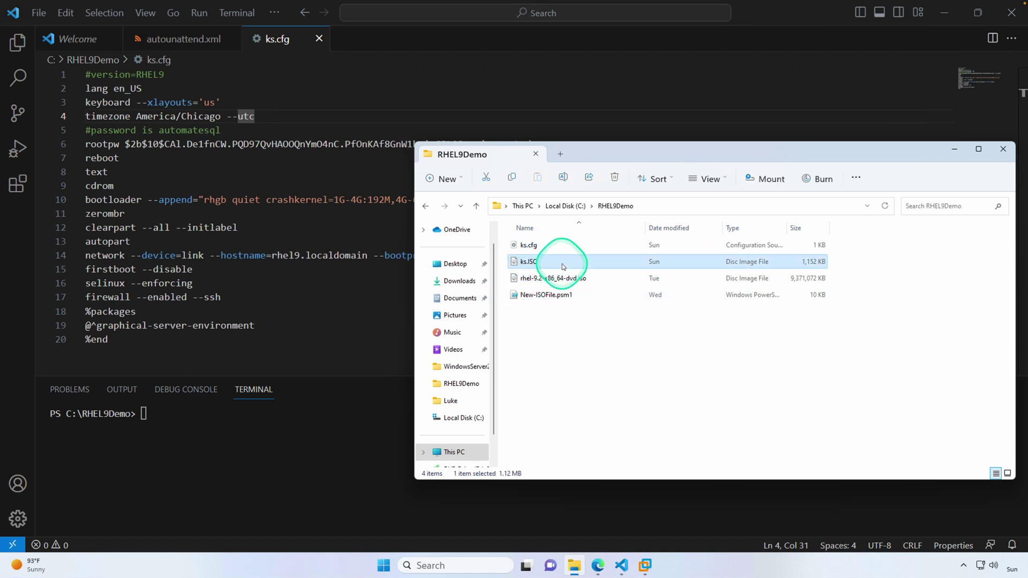
right_click(563, 266)
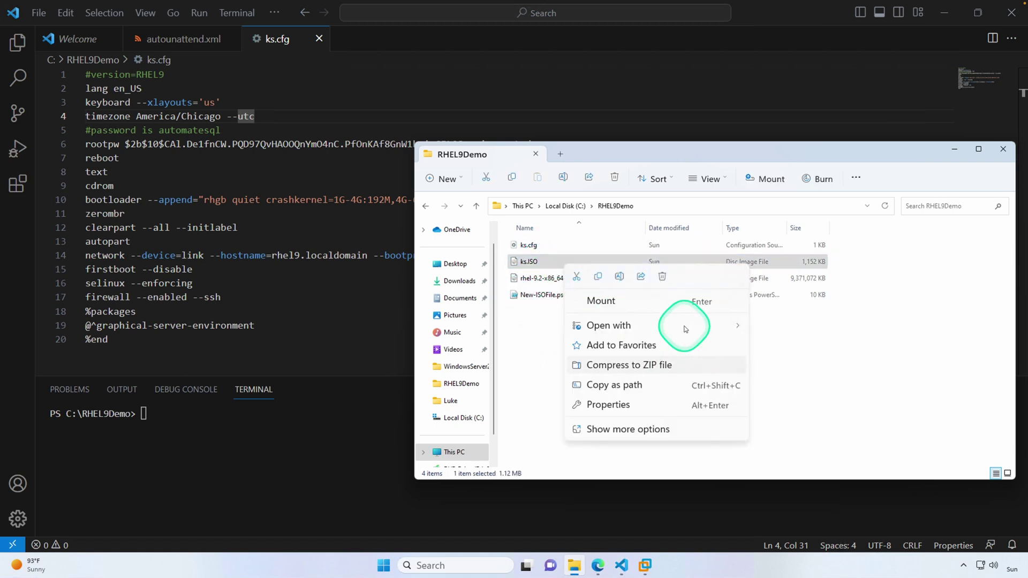
left_click(664, 277)
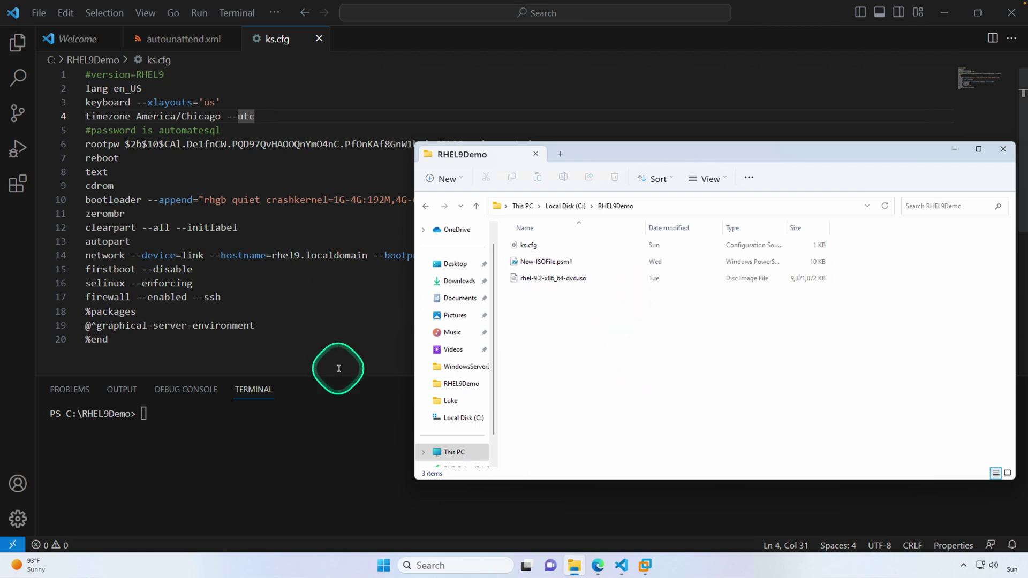
- Recall, correct and run import-module .\New-ISOFile.psm1 in the PowerShell terminal
left_click(335, 298)
key("ctrl+grave")
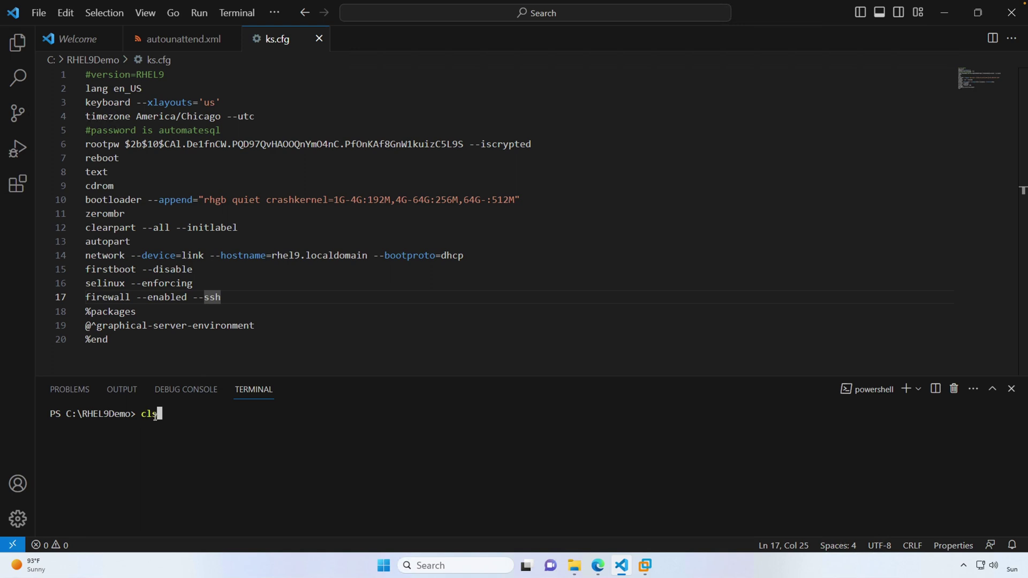
key("Up")
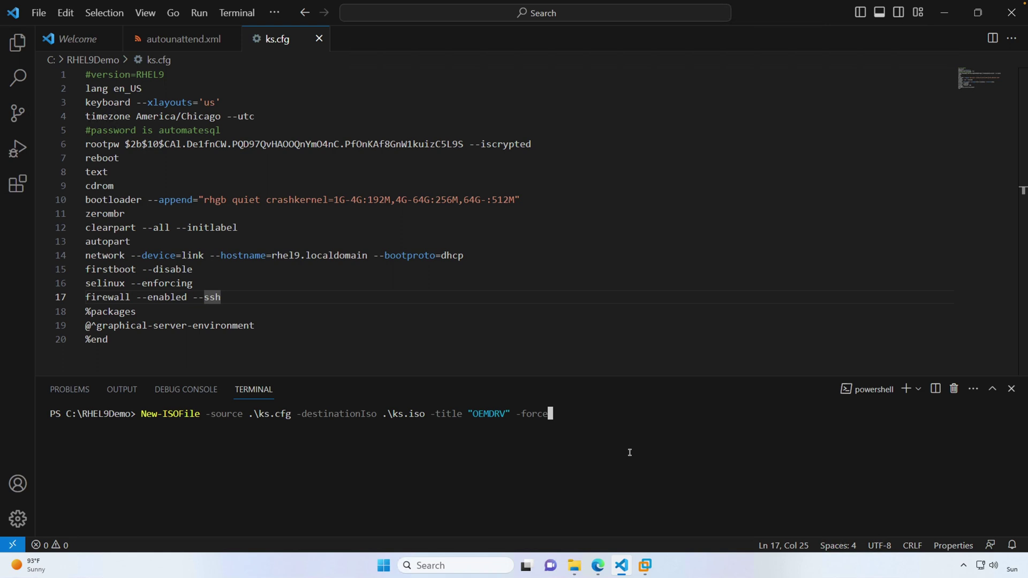
key("Up")
key("Up")
key("Up")
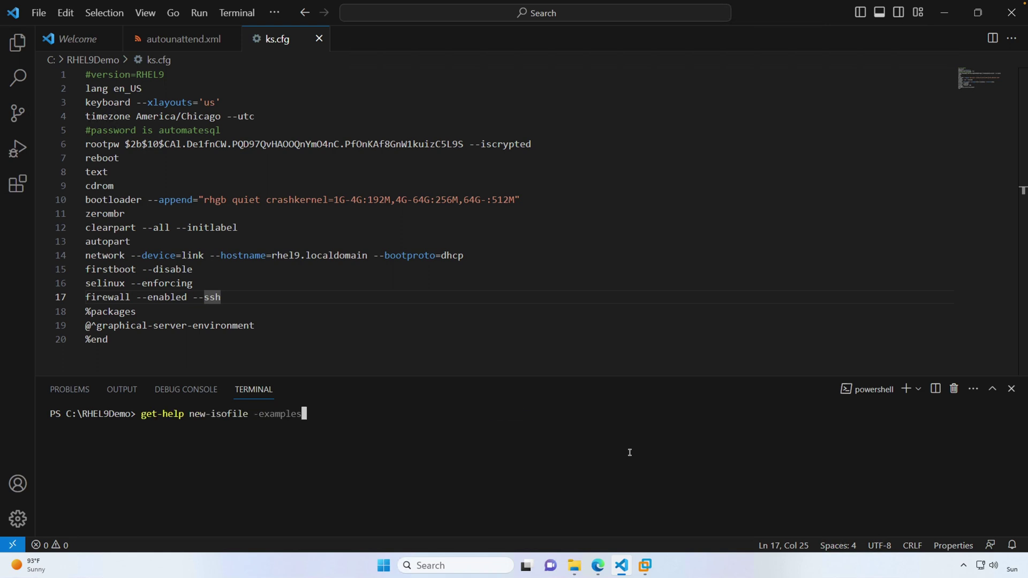
key("Up")
key("Up")
key("Down")
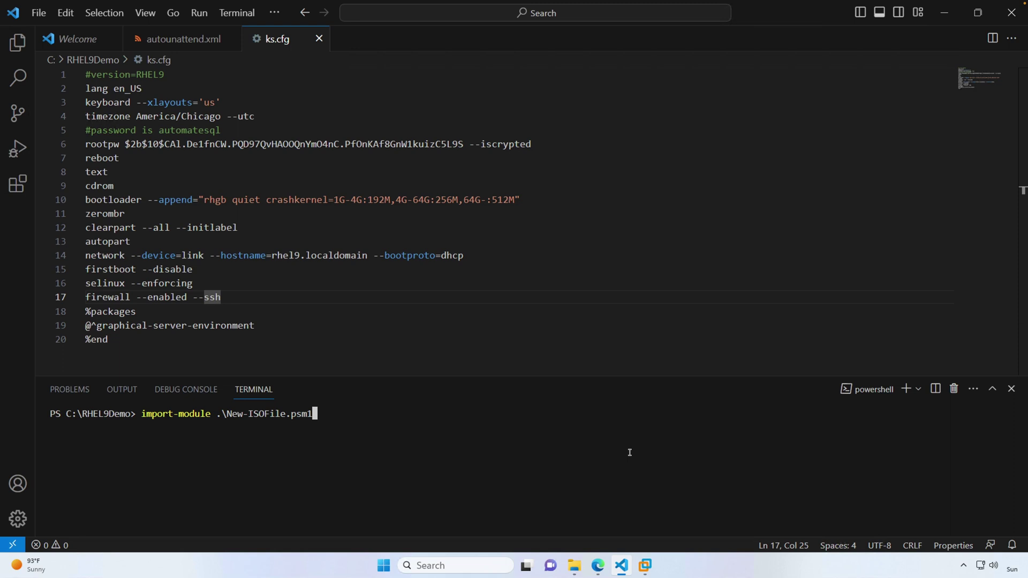
left_click_drag(374, 430, 405, 430)
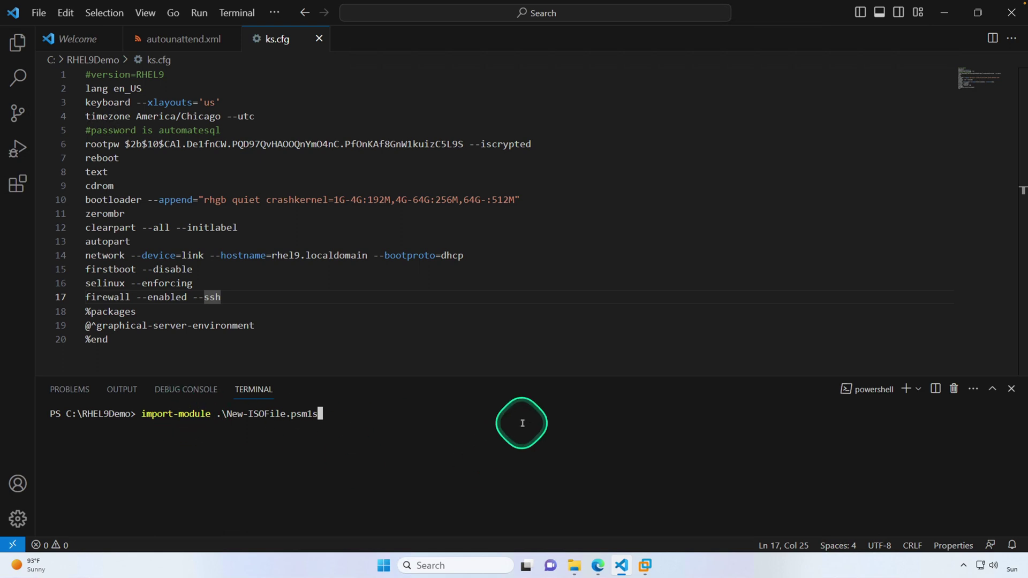
key("BackSpace")
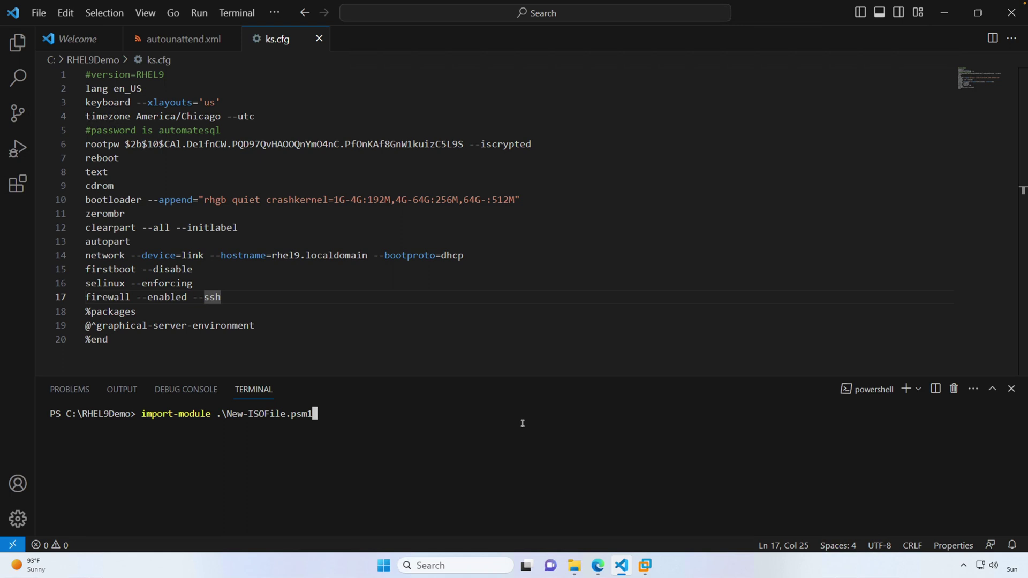
left_click(326, 420)
key("Return")
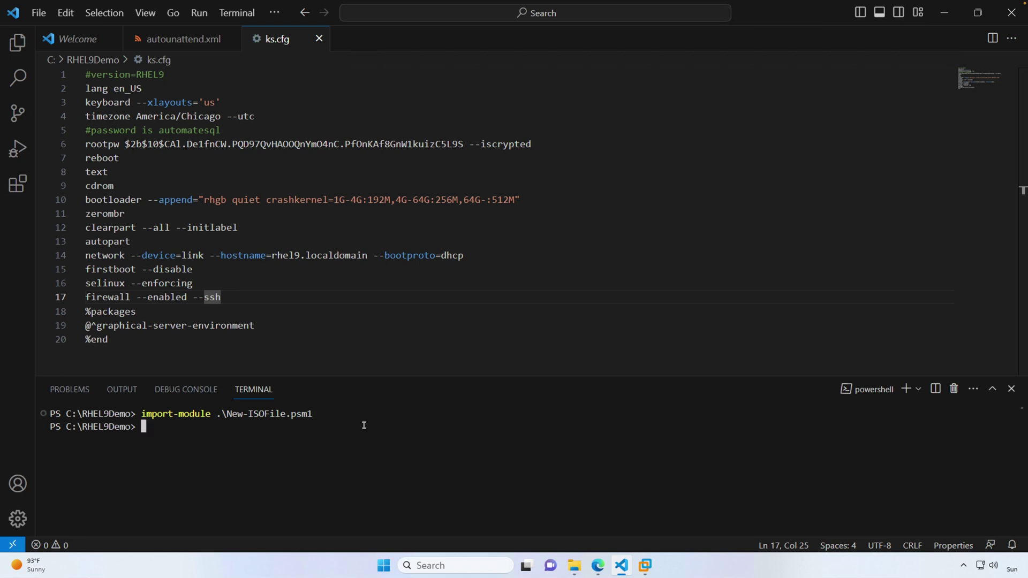
- Run New-ISOFile to build ks.iso from ks.cfg titled "OEMDRV", then check RHEL9Demo
key("Up")
key("Up")
key("Up")
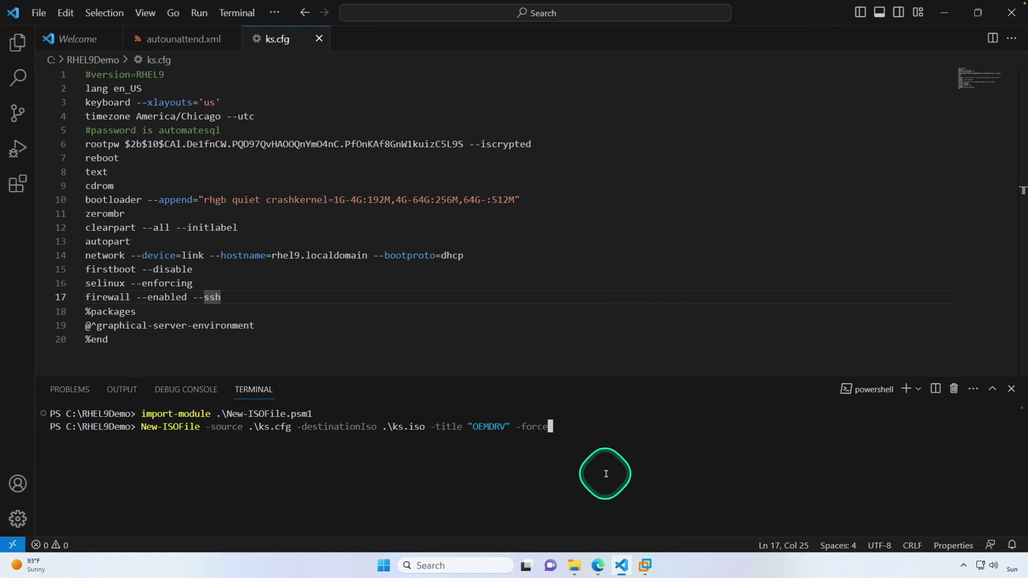
key("Return")
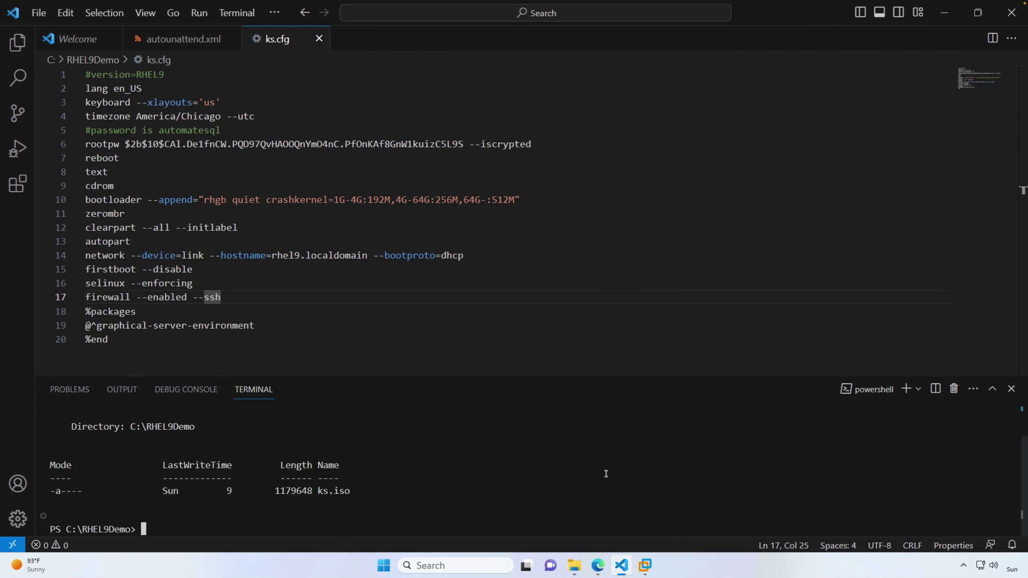
left_click(575, 566)
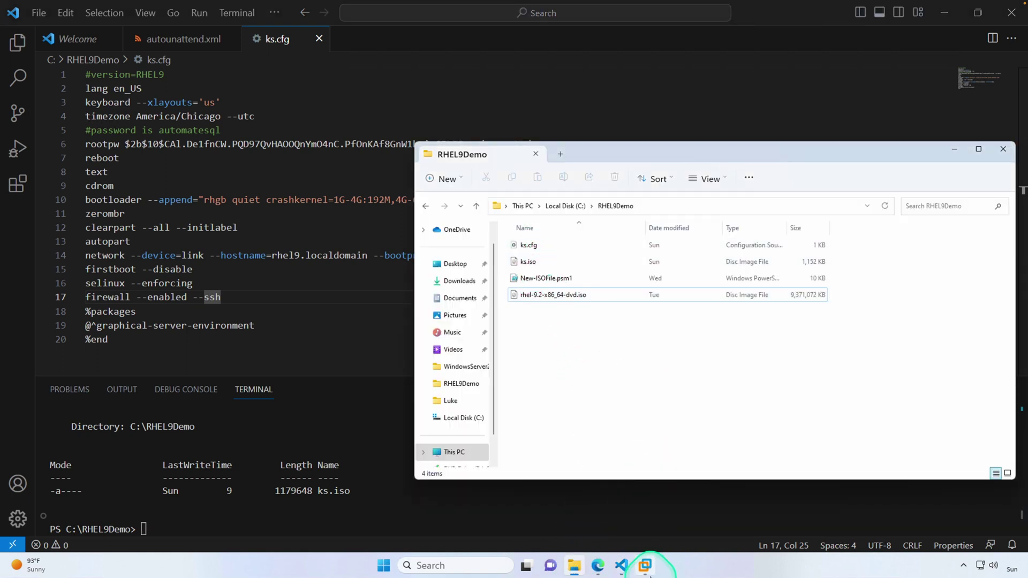
- Bring the VMware Workstation window forward and move it further left
mouse_move(645, 574)
left_click(701, 520)
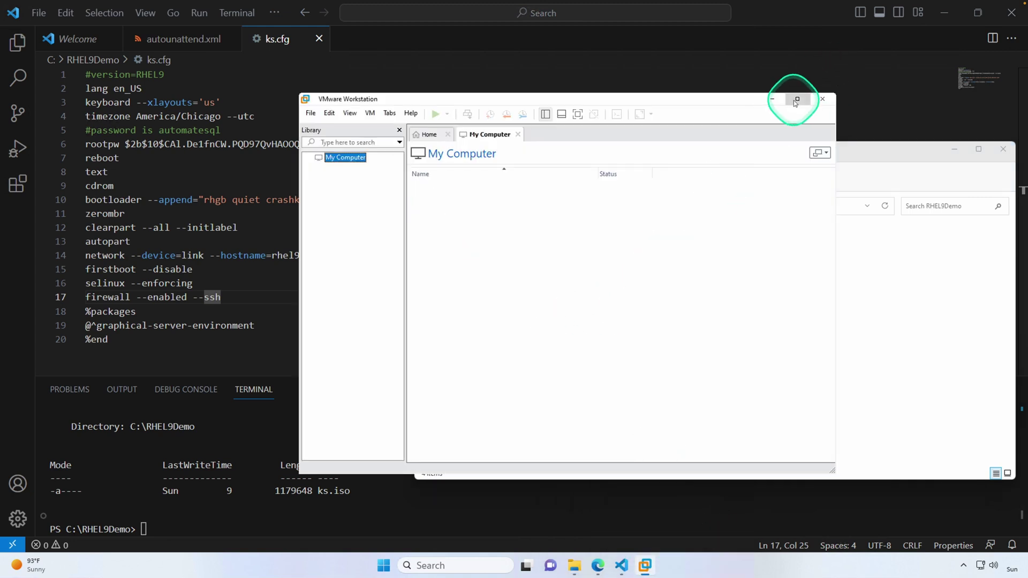
left_click_drag(436, 104, 328, 102)
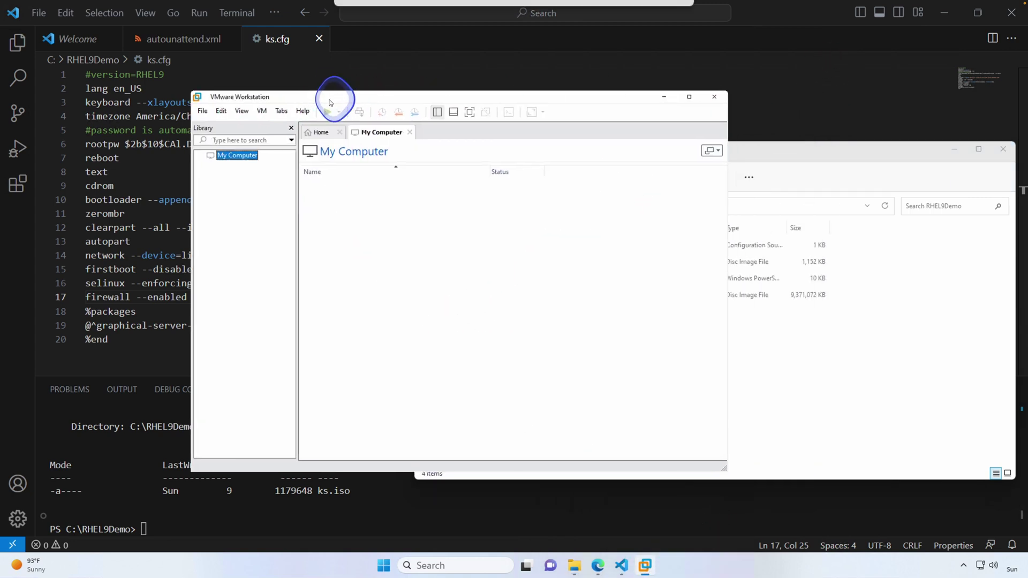
- Start the New Virtual Machine Wizard from VMware Workstation's menus
right_click(225, 157)
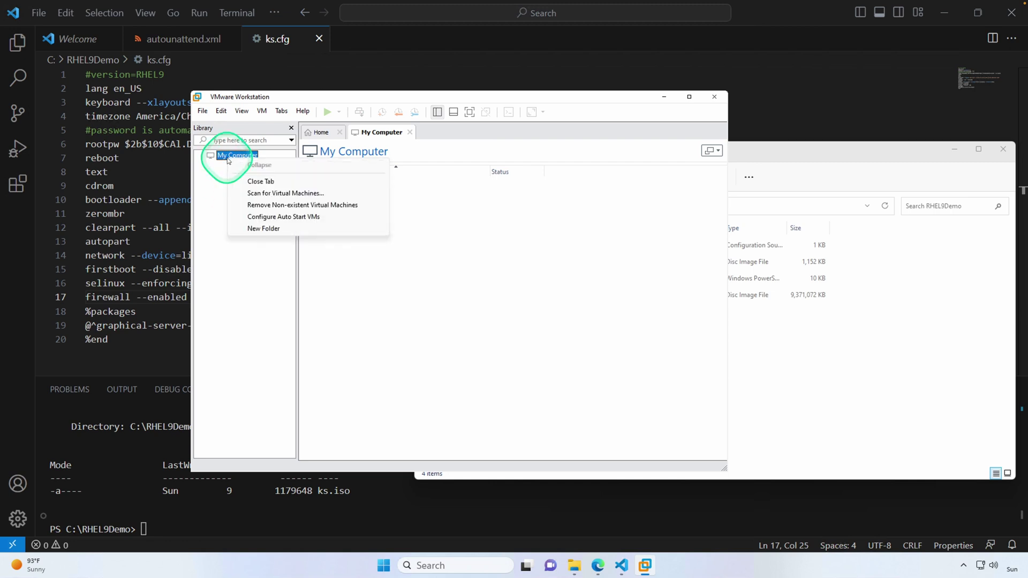
left_click(209, 215)
left_click(262, 111)
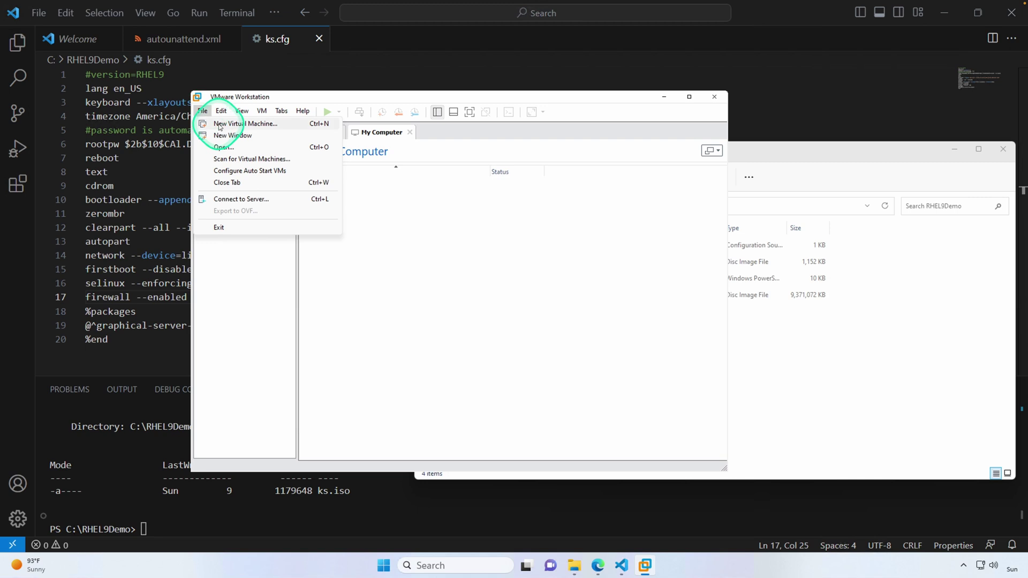
left_click(219, 124)
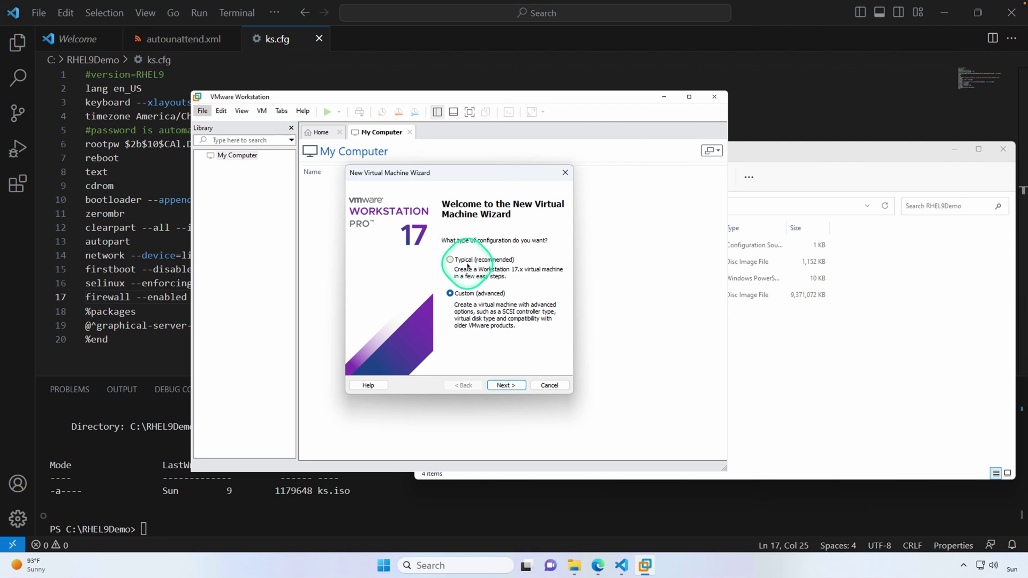
- Choose Custom, Workstation 17.x compatibility, OS installed later, RHEL 9 64-bit, and begin typing the RHEL9Demo name
left_click(516, 386)
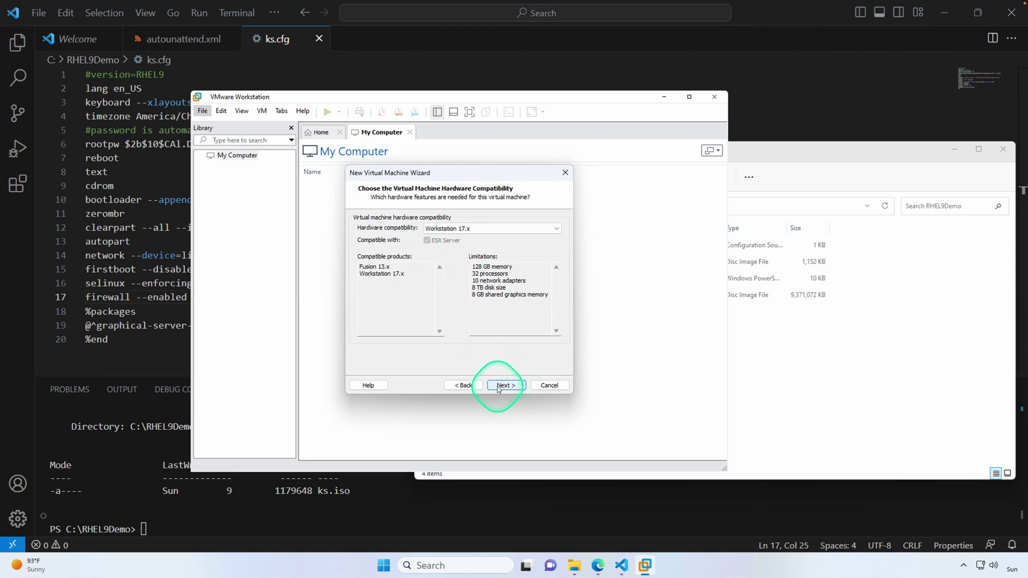
left_click(504, 386)
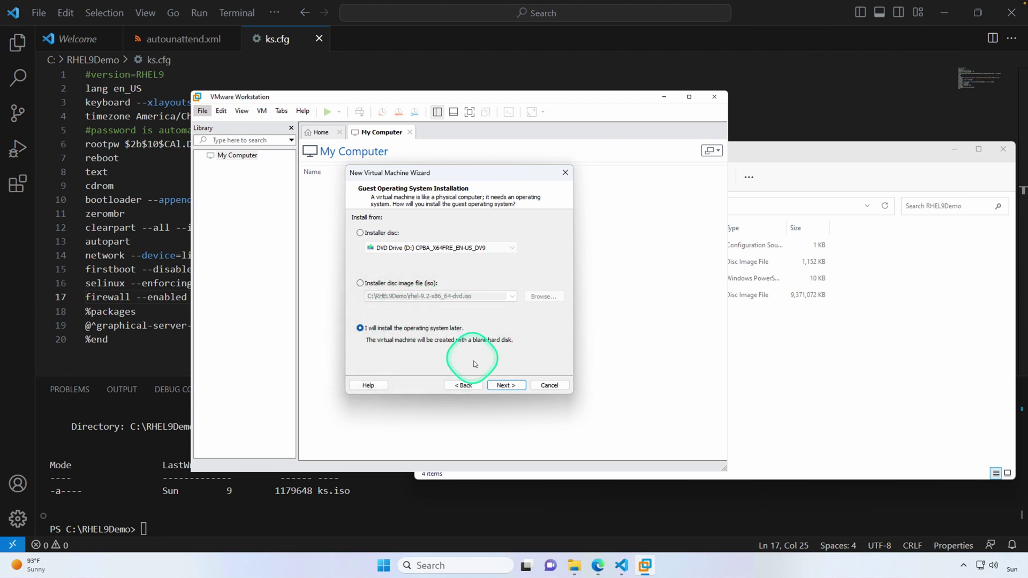
left_click(503, 386)
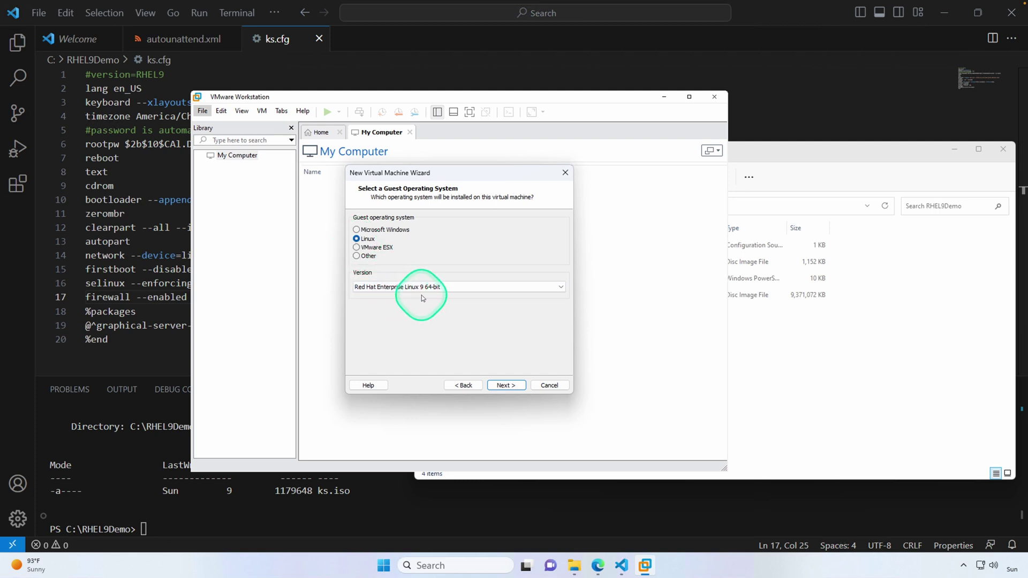
left_click(503, 387)
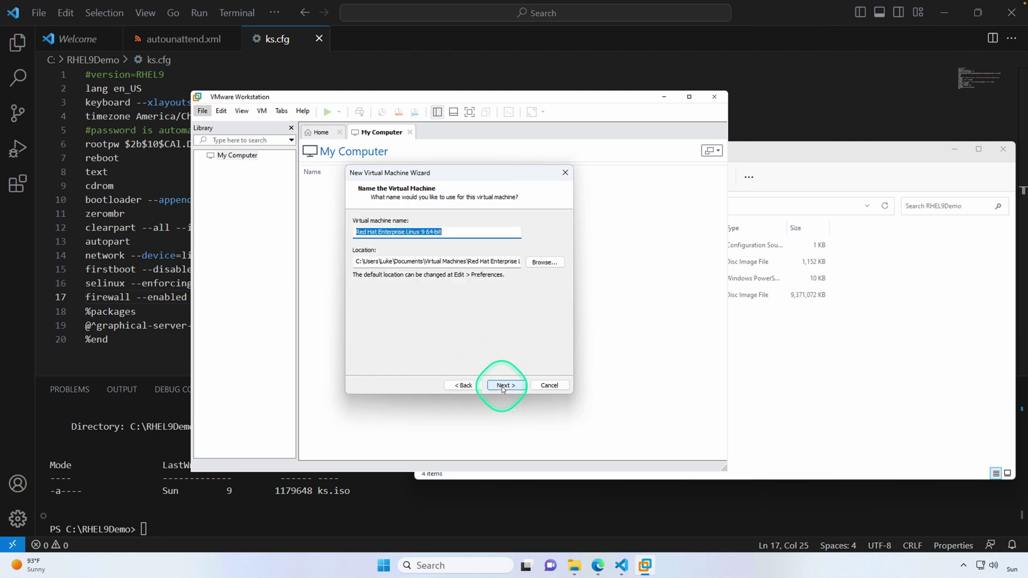
type("RH")
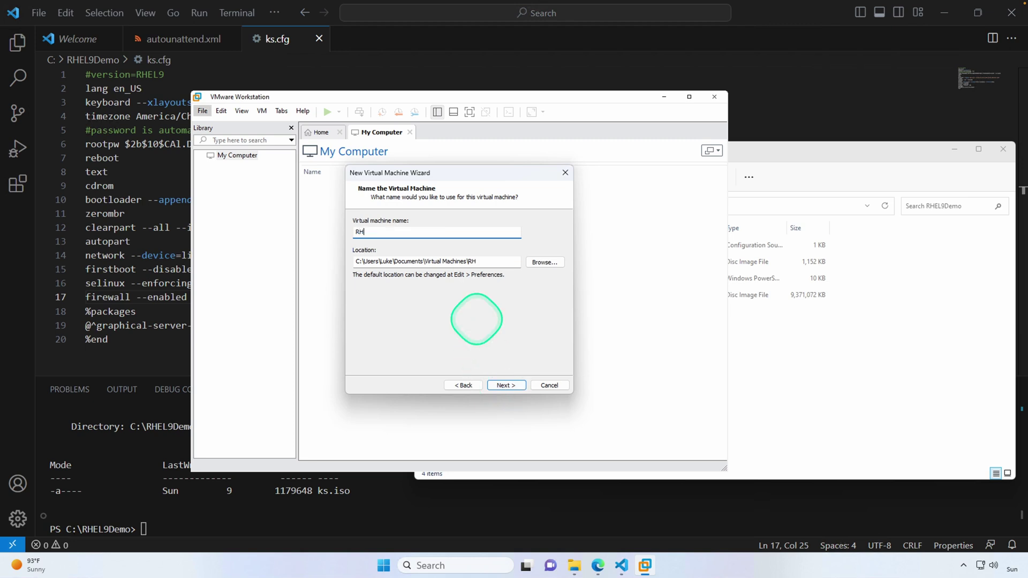
type("EL9Demo")
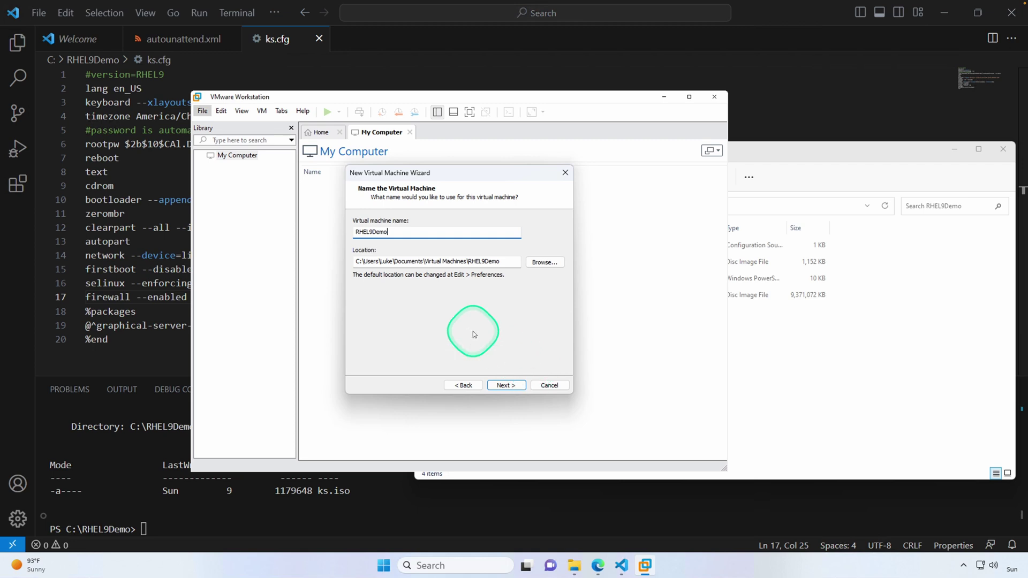
- Keep the name RHEL9Demo, and give it 4 cores per processor and 8192 MB memory
left_click(504, 385)
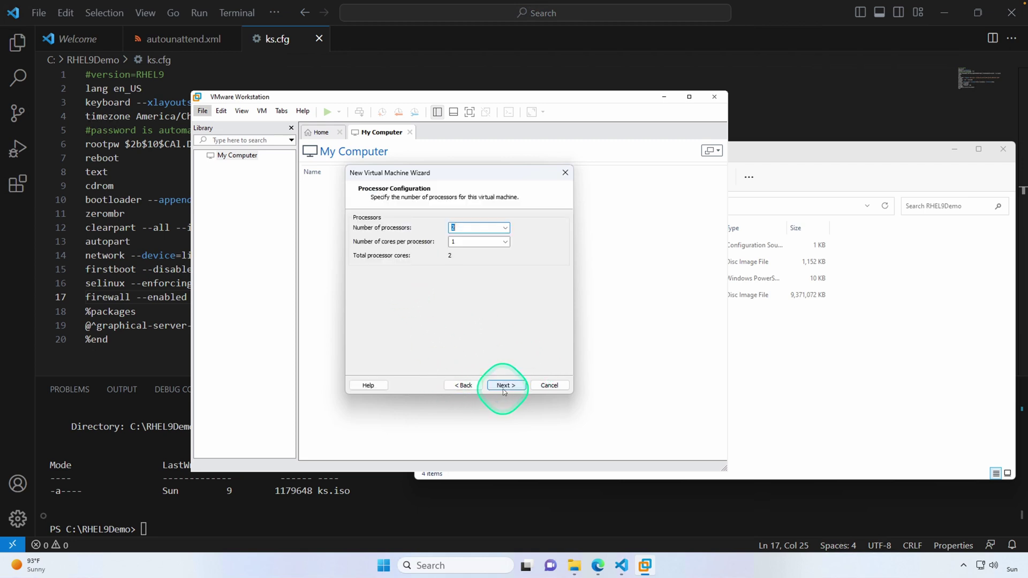
double_click(460, 242)
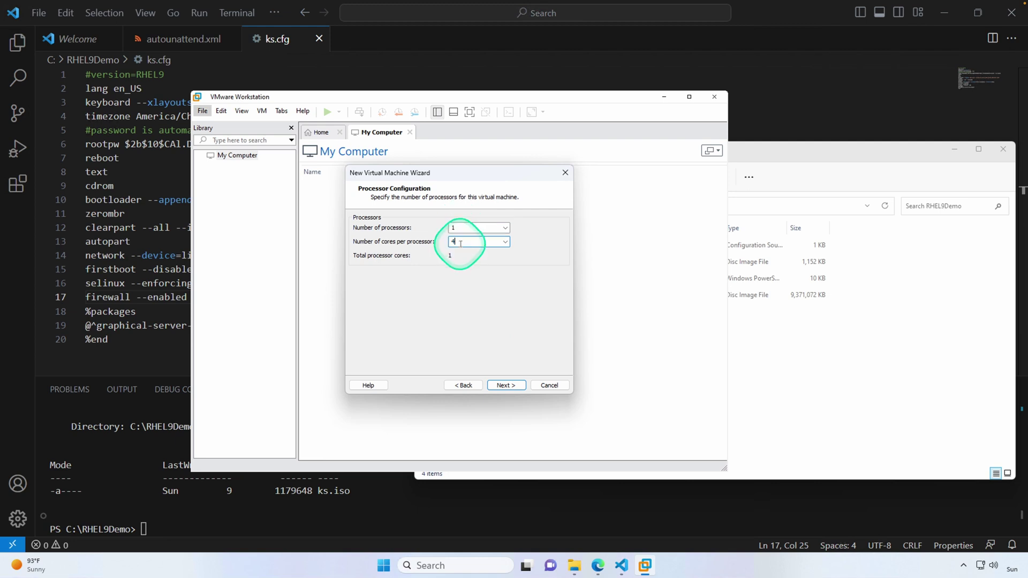
type("4")
left_click(506, 385)
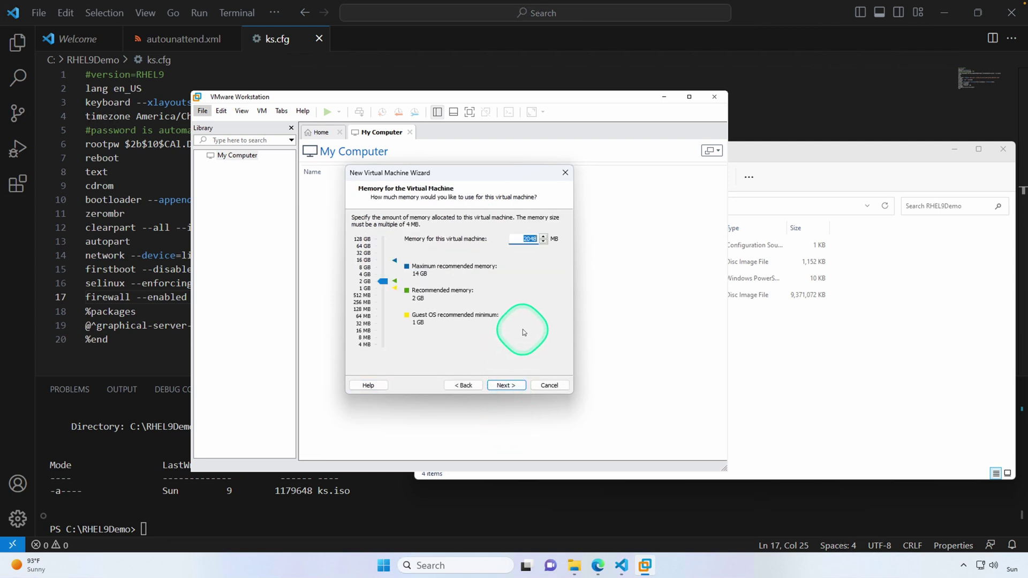
left_click(364, 267)
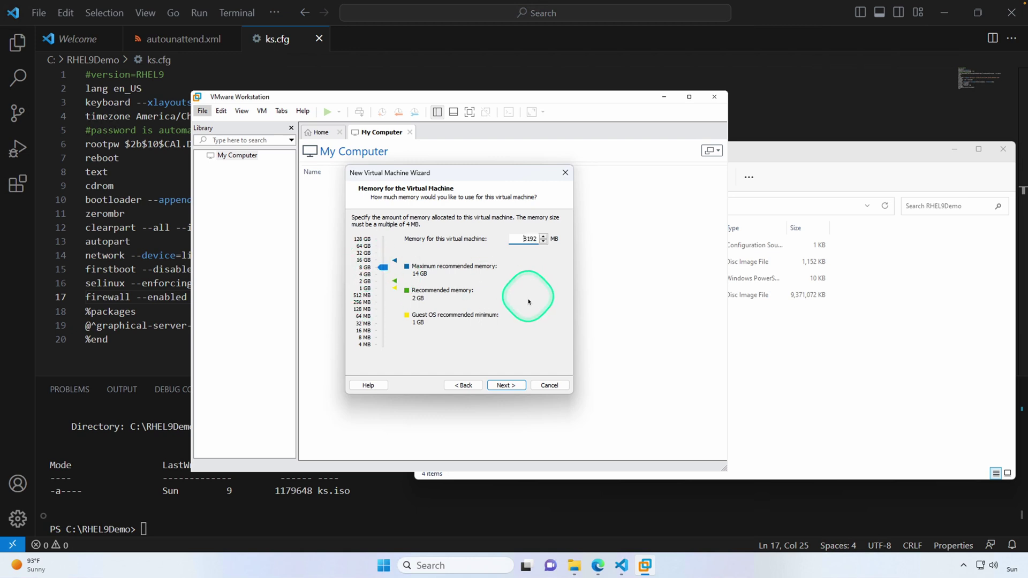
left_click(504, 386)
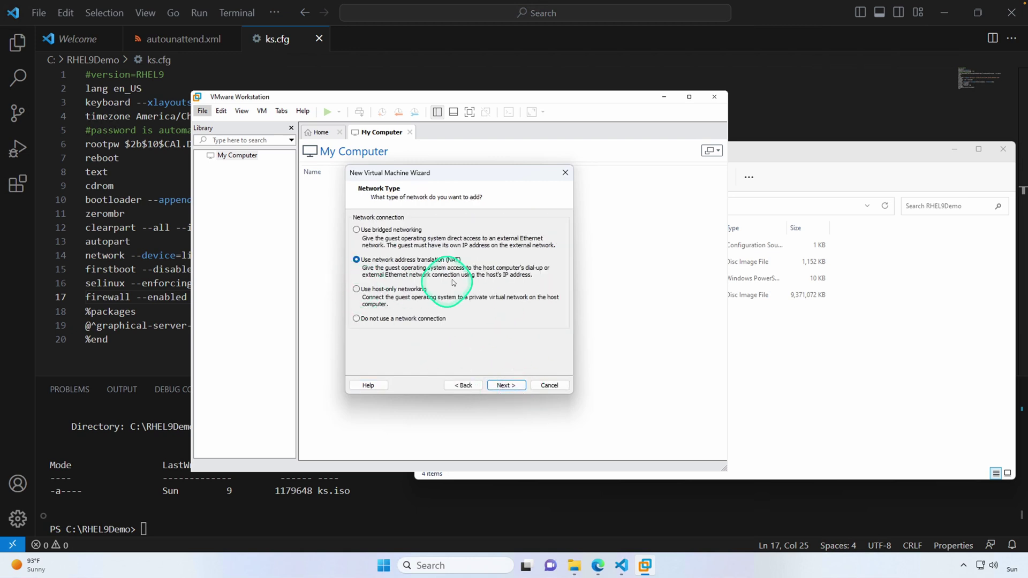
- Accept NAT networking, LSI Logic controller, and a new 20 GB split NVMe disk
left_click(515, 391)
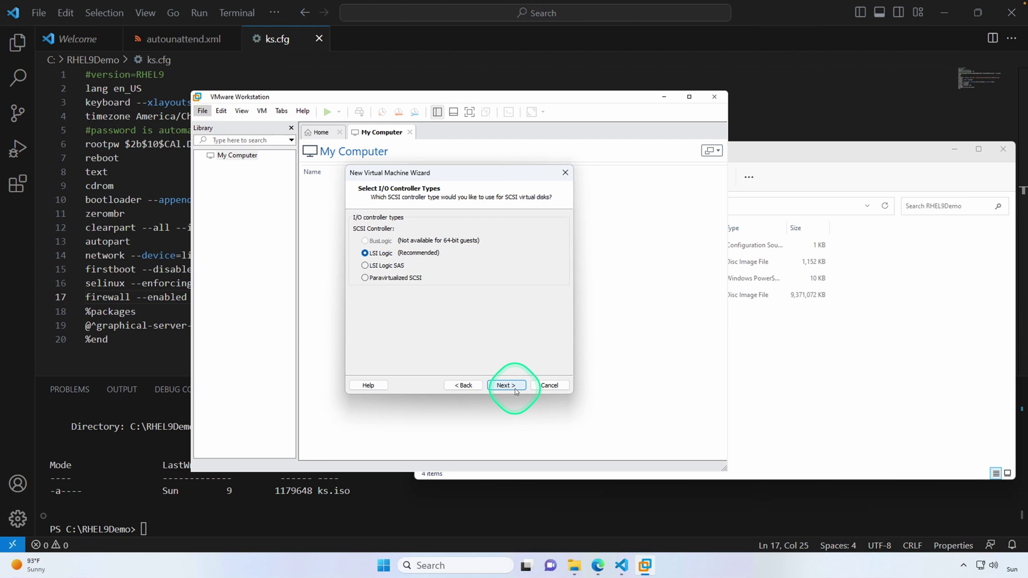
left_click(514, 388)
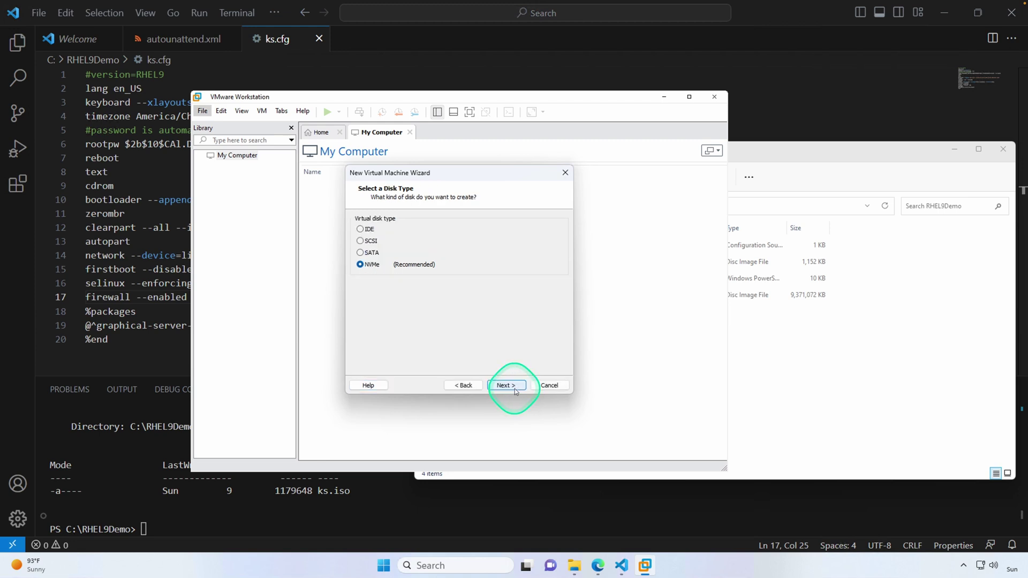
left_click(513, 387)
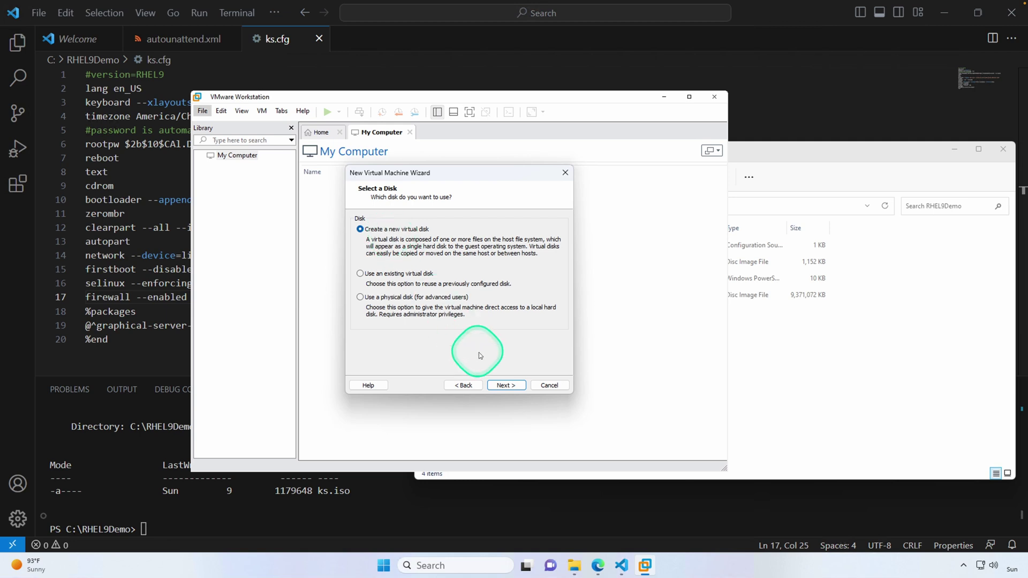
left_click(503, 391)
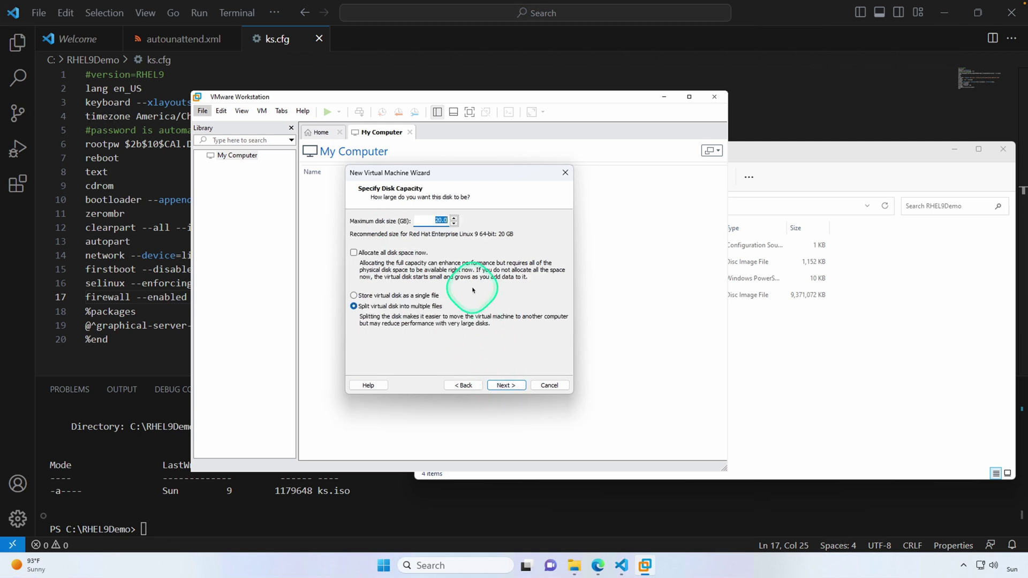
left_click(508, 386)
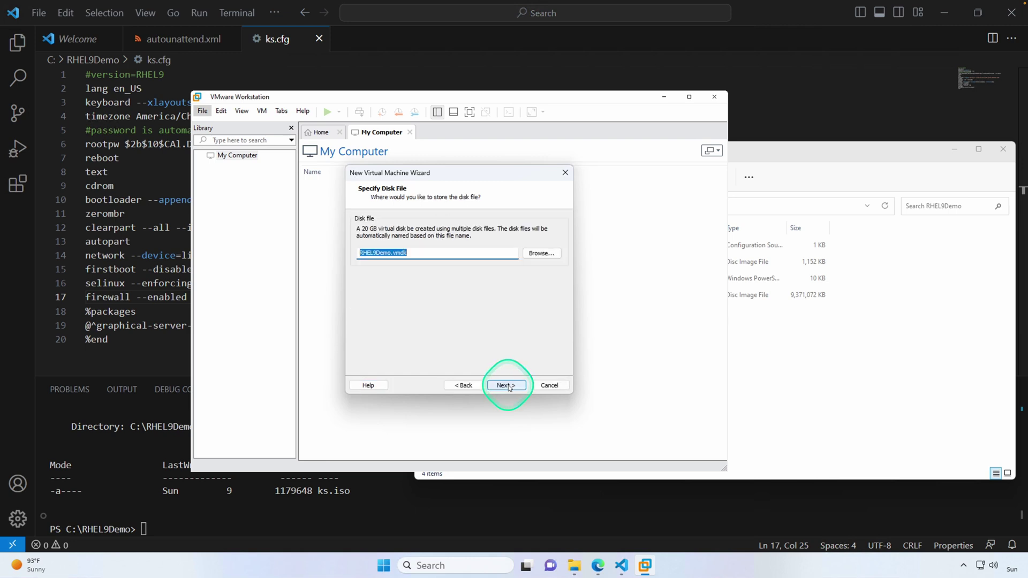
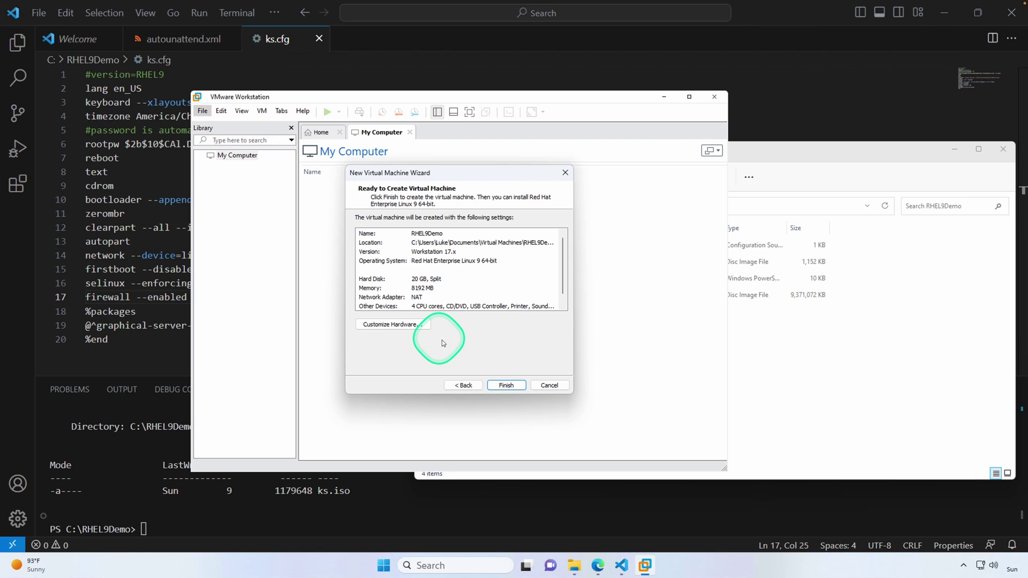
- Finish creating RHEL9Demo (8 GB, 4 processors, 20 GB NVMe) and show its CD/DVD (SATA) settings
left_click(521, 389)
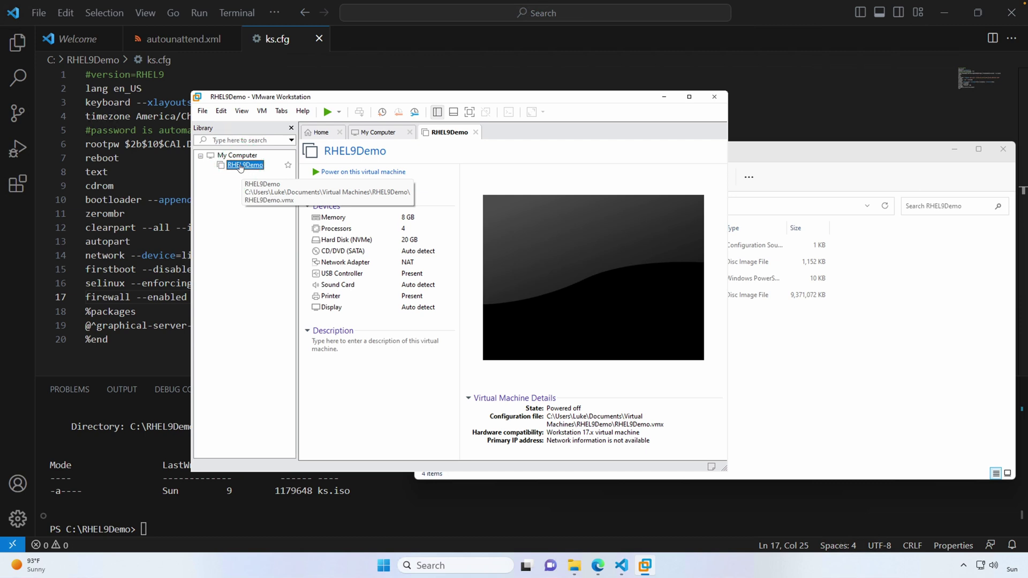
right_click(239, 167)
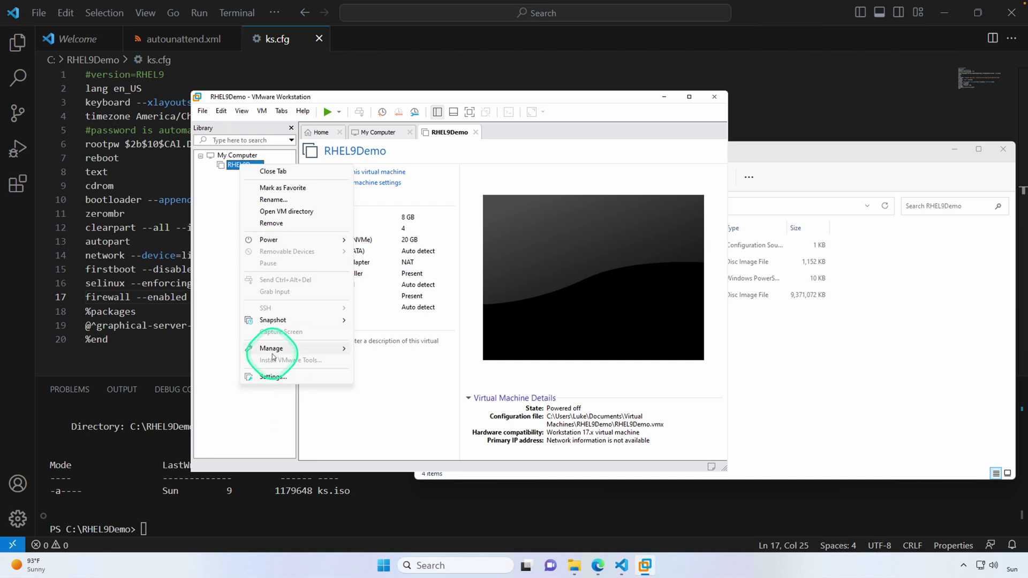
left_click(272, 376)
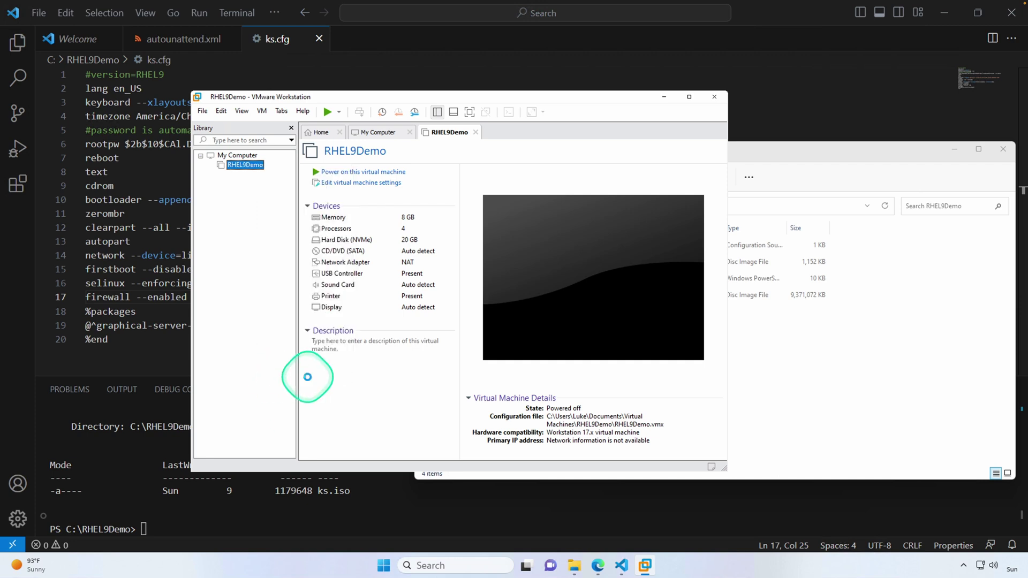
left_click(308, 166)
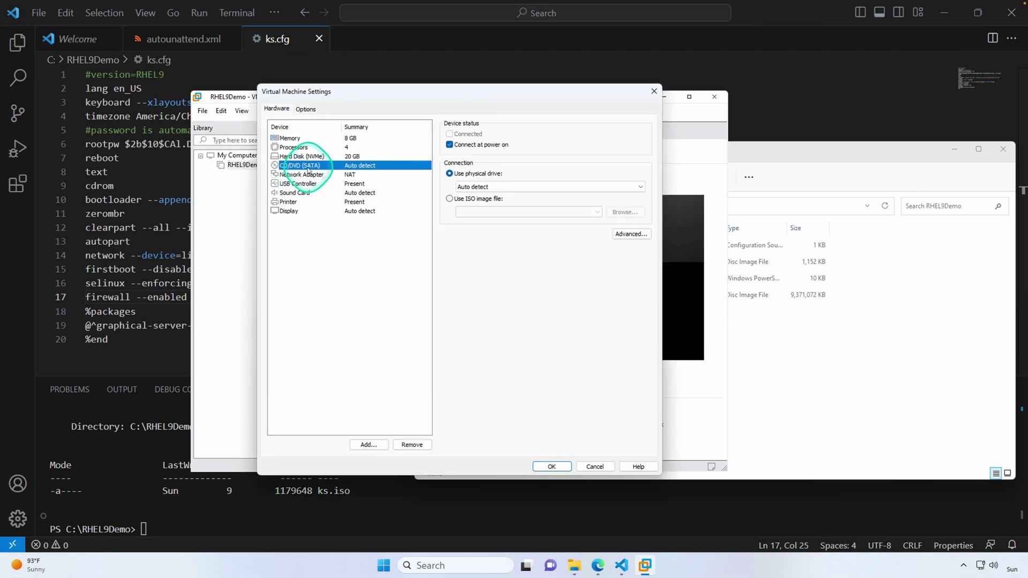
- Load C:\RHEL9Demo\rhel-9.2-x86_64-dvd.iso into the CD/DVD drive and save the settings
left_click(450, 198)
left_click(624, 212)
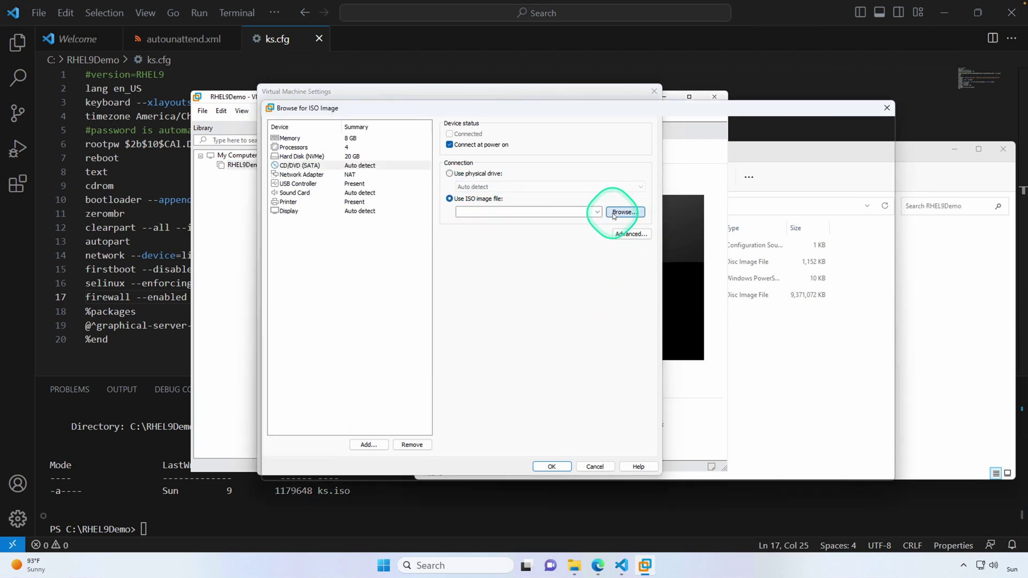
left_click(306, 376)
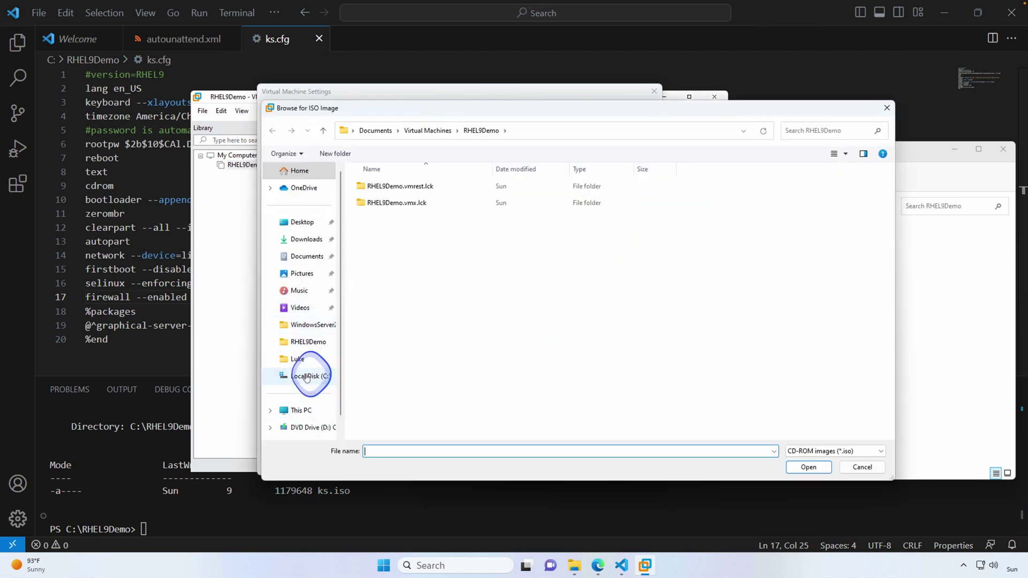
double_click(382, 254)
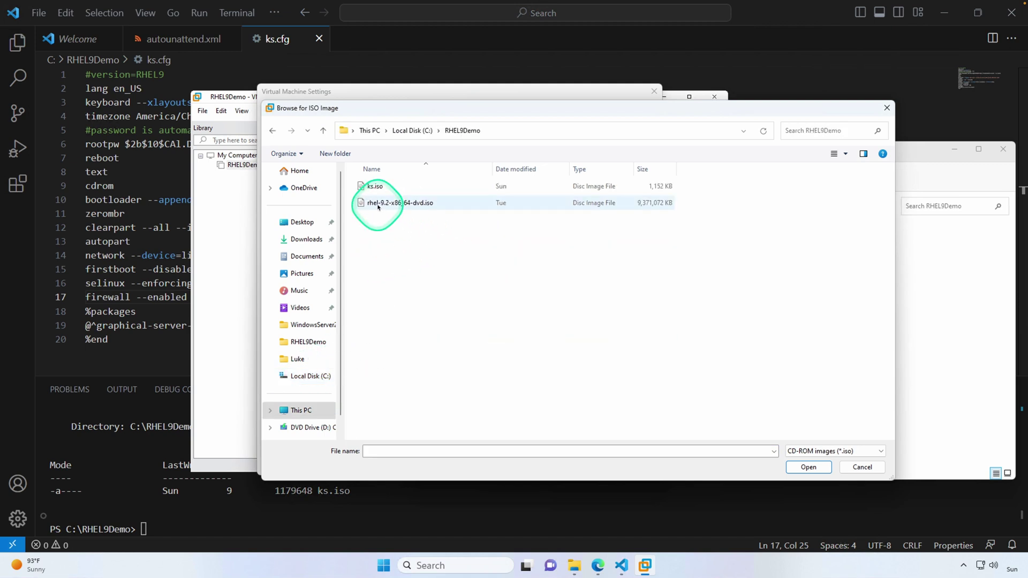
left_click(378, 207)
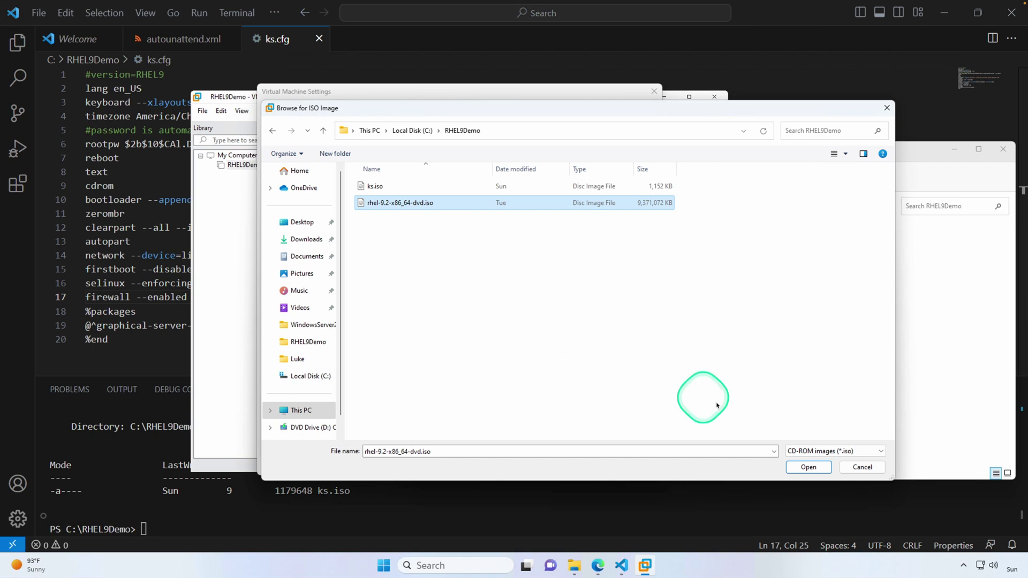
left_click(809, 467)
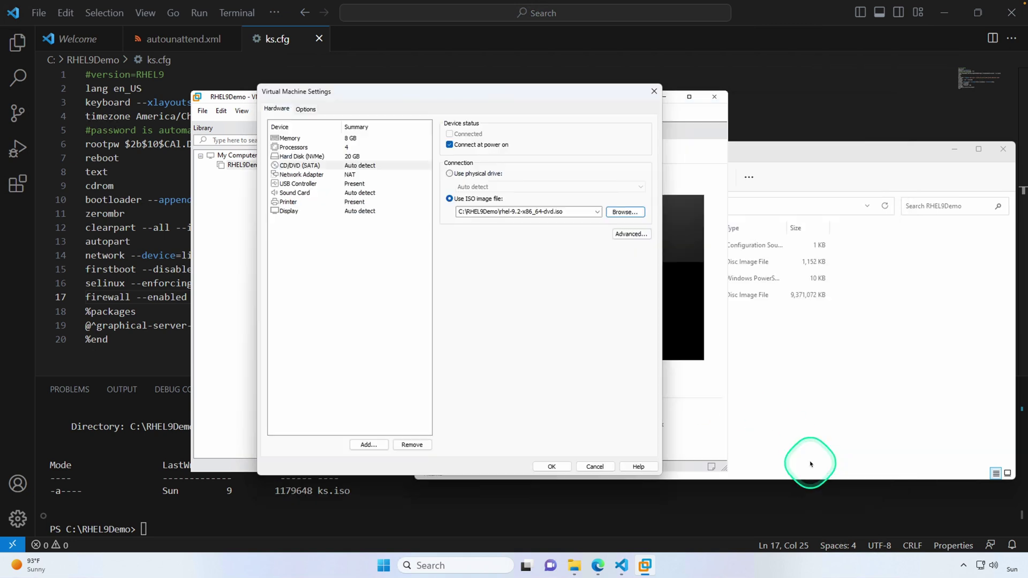
left_click(552, 467)
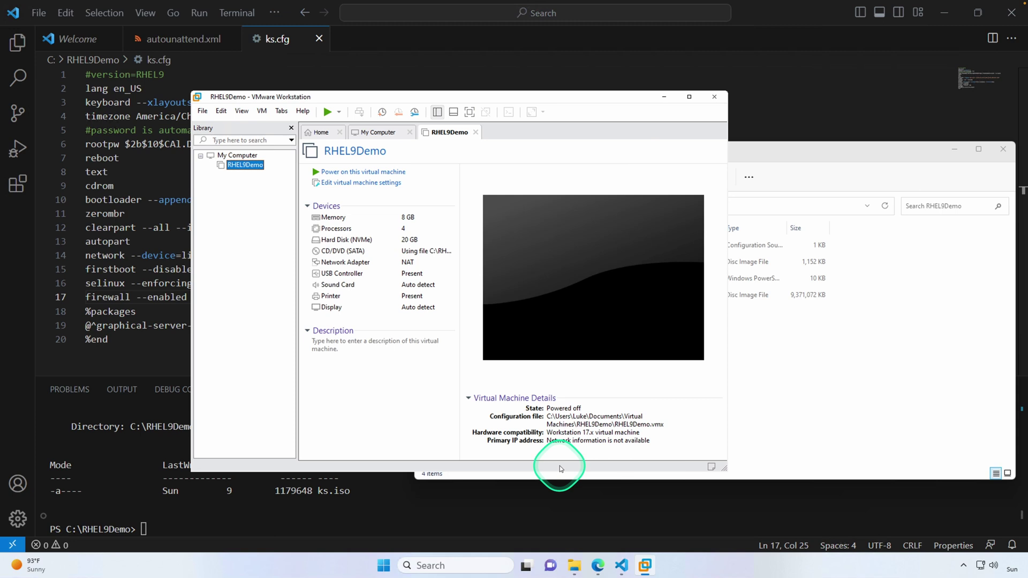
right_click(239, 170)
- Reopen RHEL9Demo's settings and review the CD/DVD drive's advanced options without changes
left_click(270, 380)
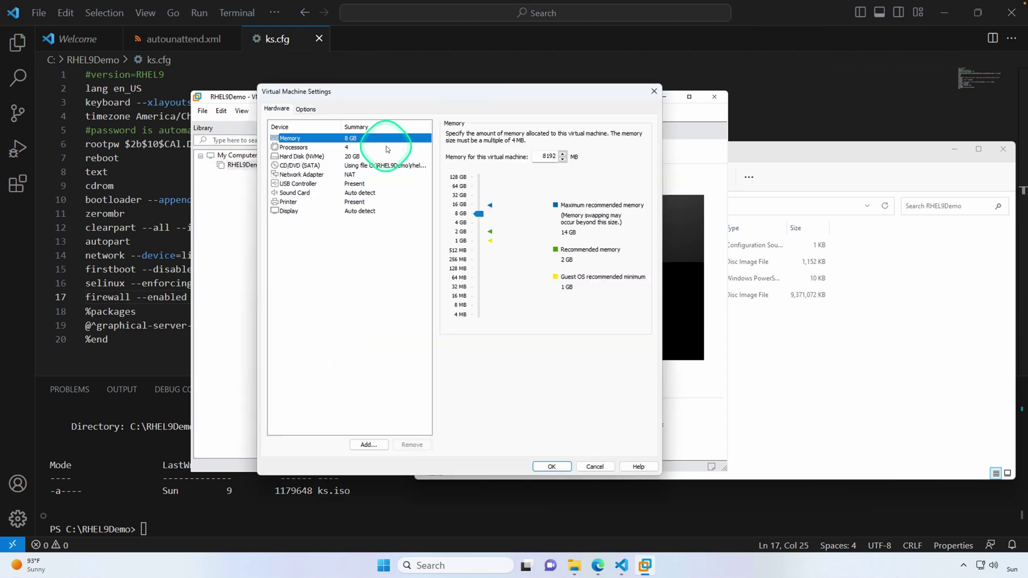
left_click(300, 165)
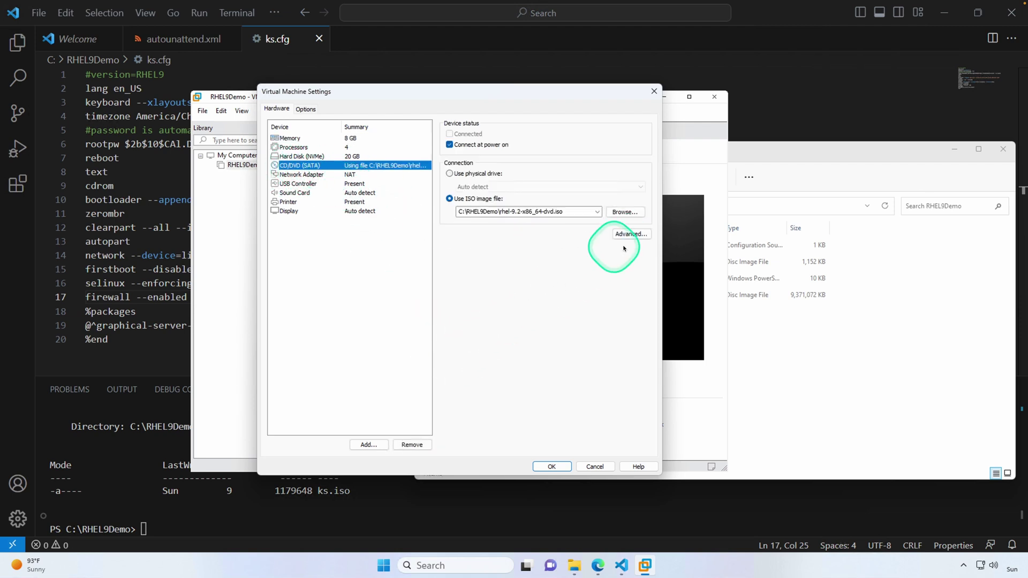
left_click(631, 234)
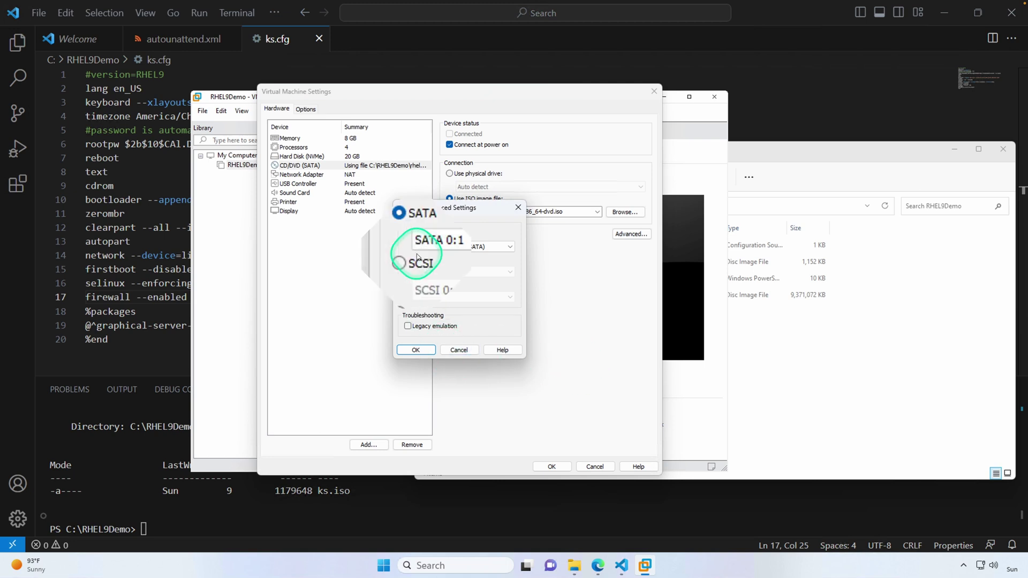
left_click(456, 351)
- Add a second CD/DVD drive using the C:\RHEL9Demo\ks.iso image file
left_click(375, 446)
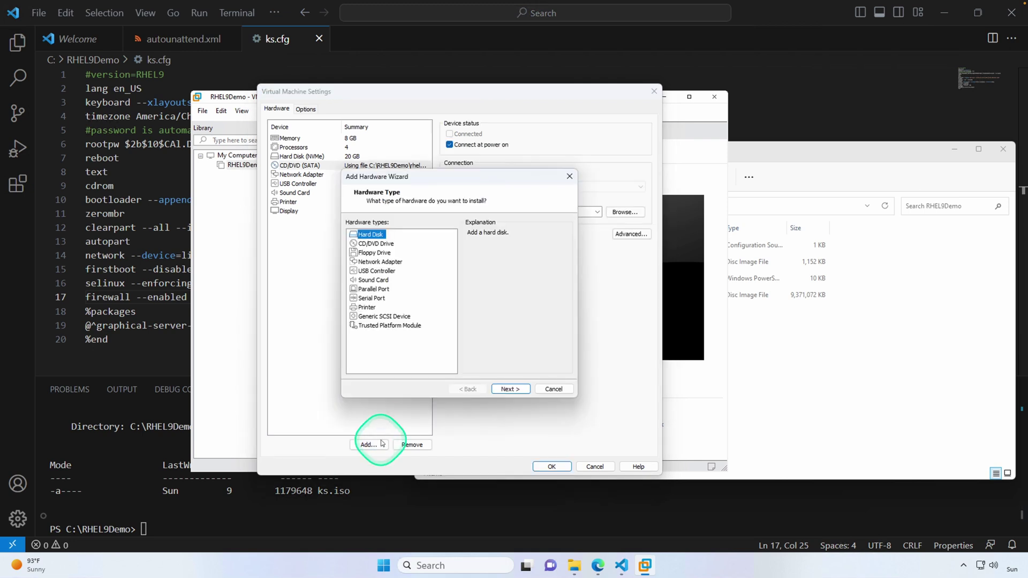
left_click(374, 244)
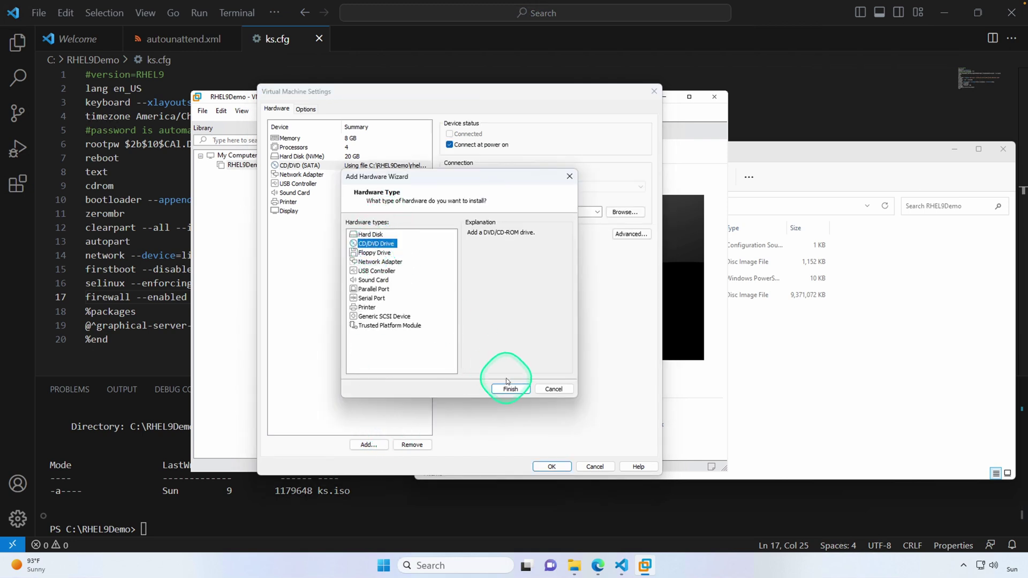
left_click(506, 390)
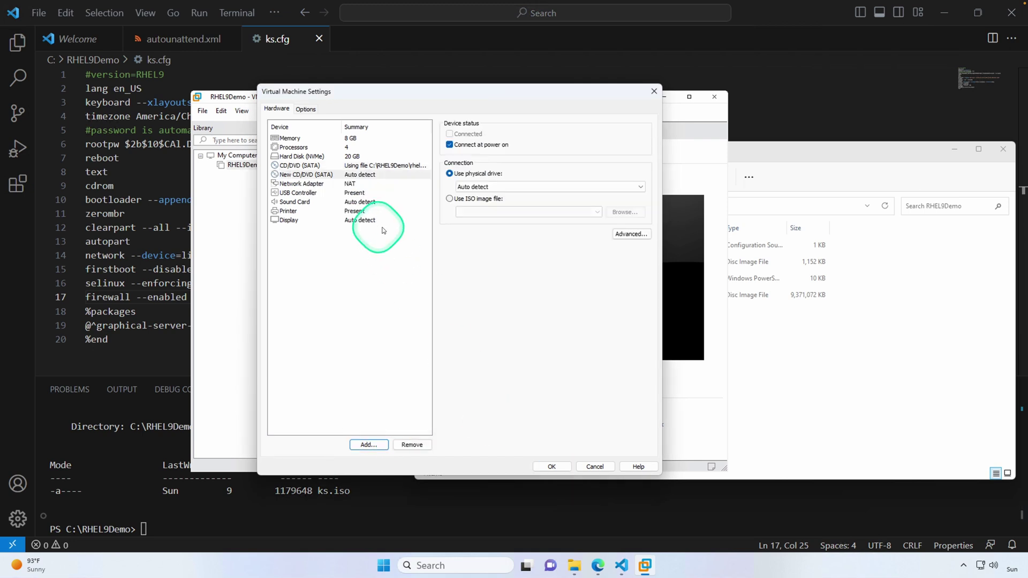
left_click(449, 198)
left_click(625, 212)
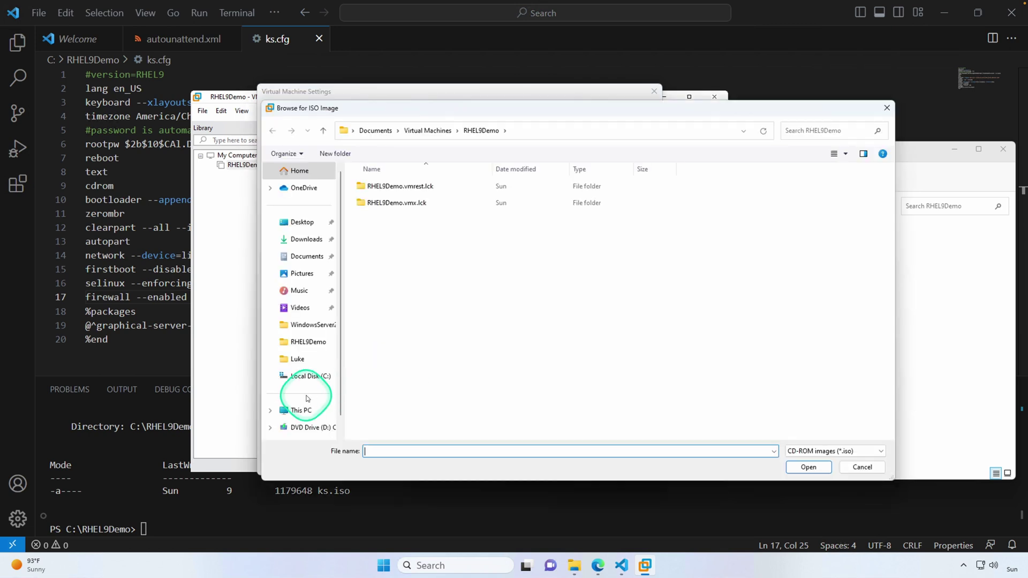
left_click(308, 376)
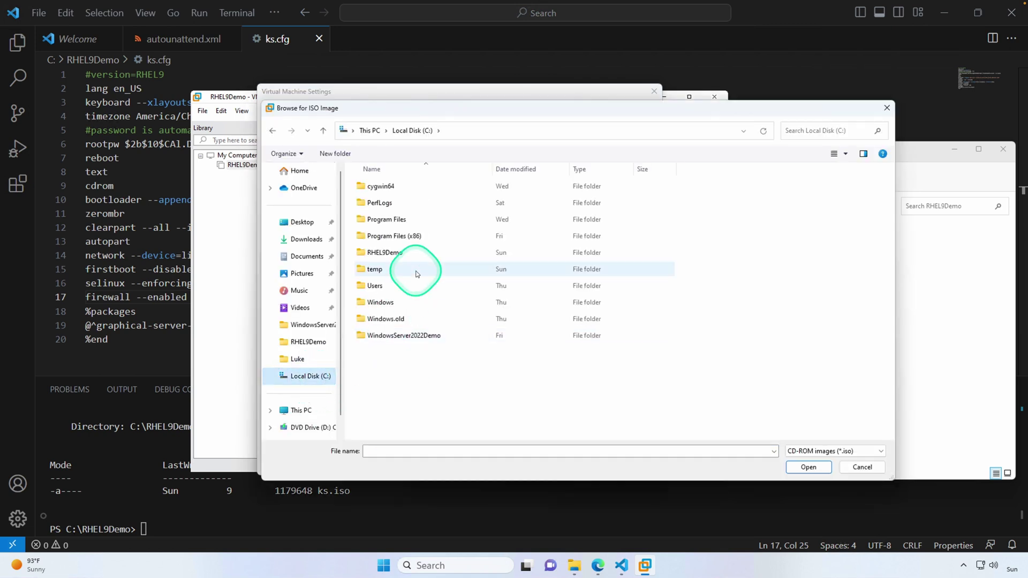
double_click(394, 253)
left_click(381, 188)
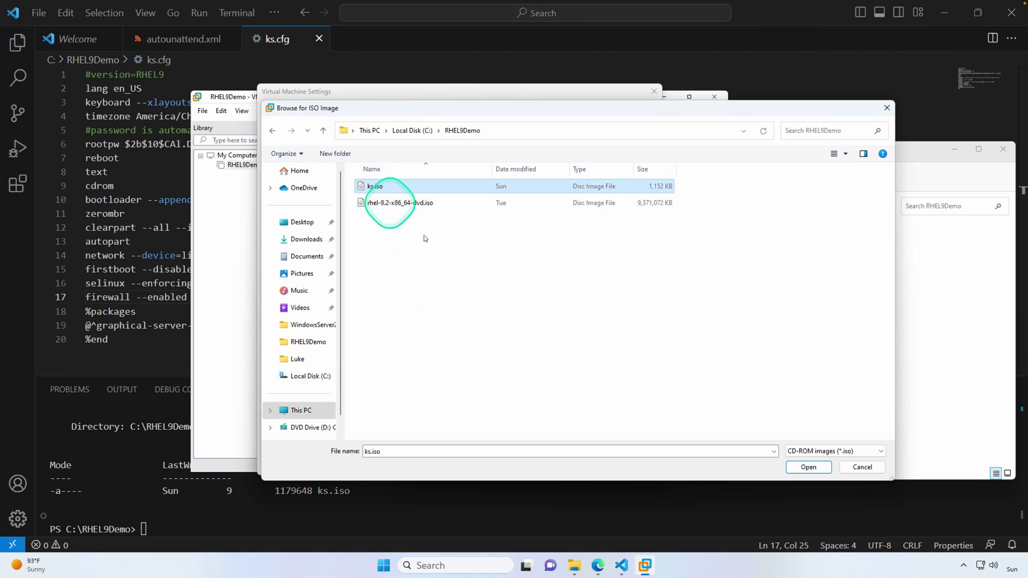
left_click(803, 468)
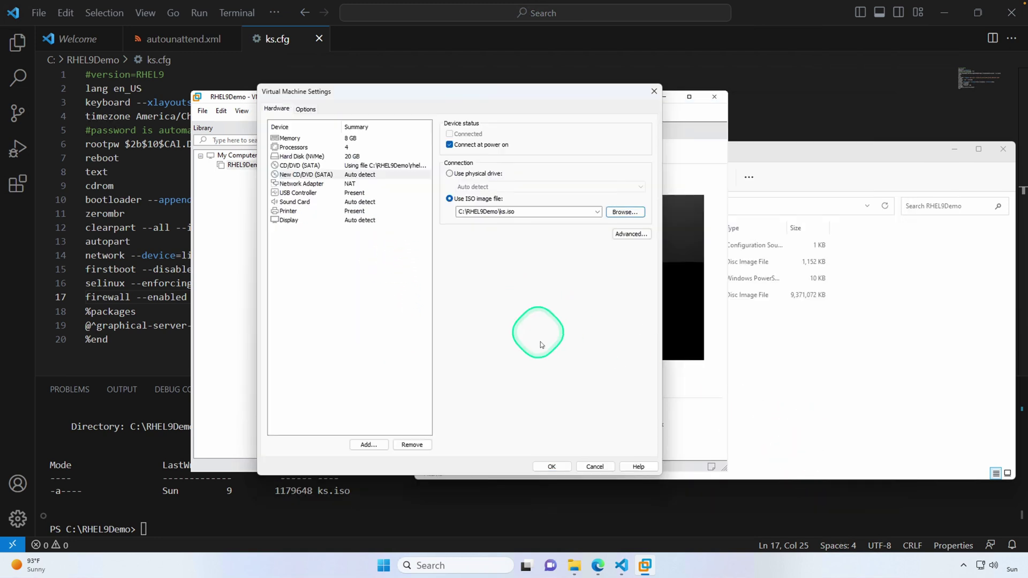
- Assign the new ks.iso drive to device node SATA 0:2
left_click(632, 234)
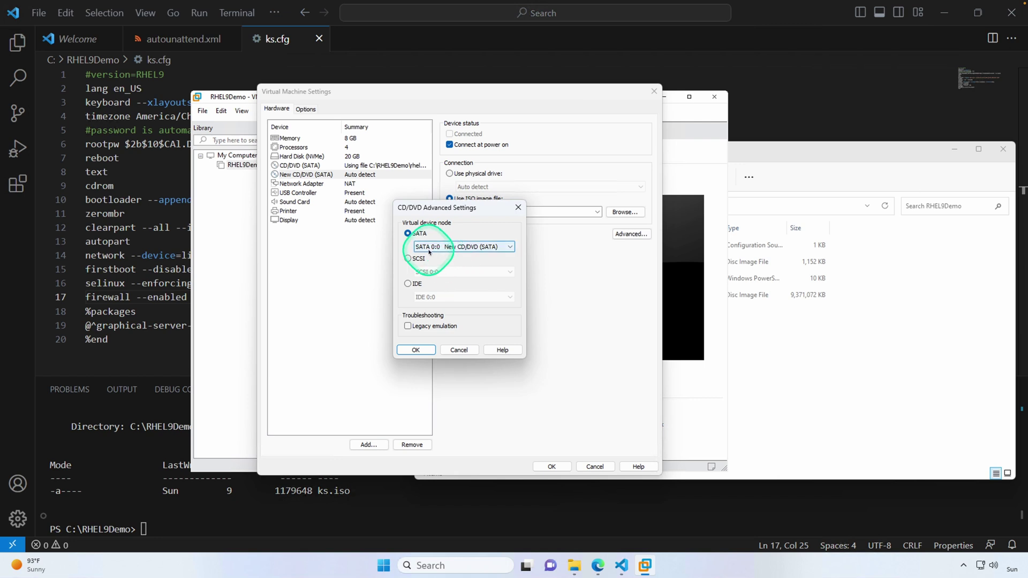
left_click(438, 247)
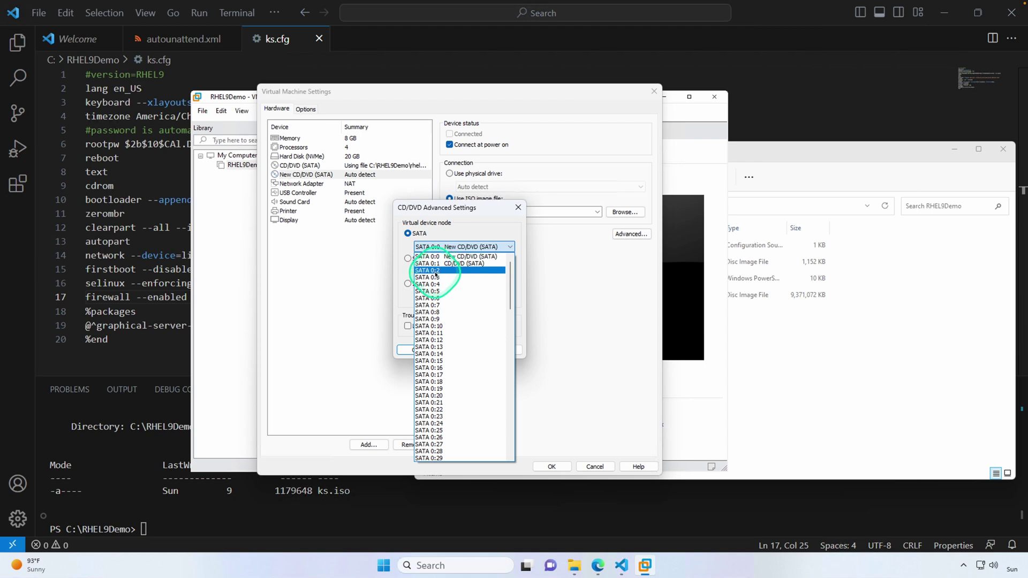
left_click(437, 270)
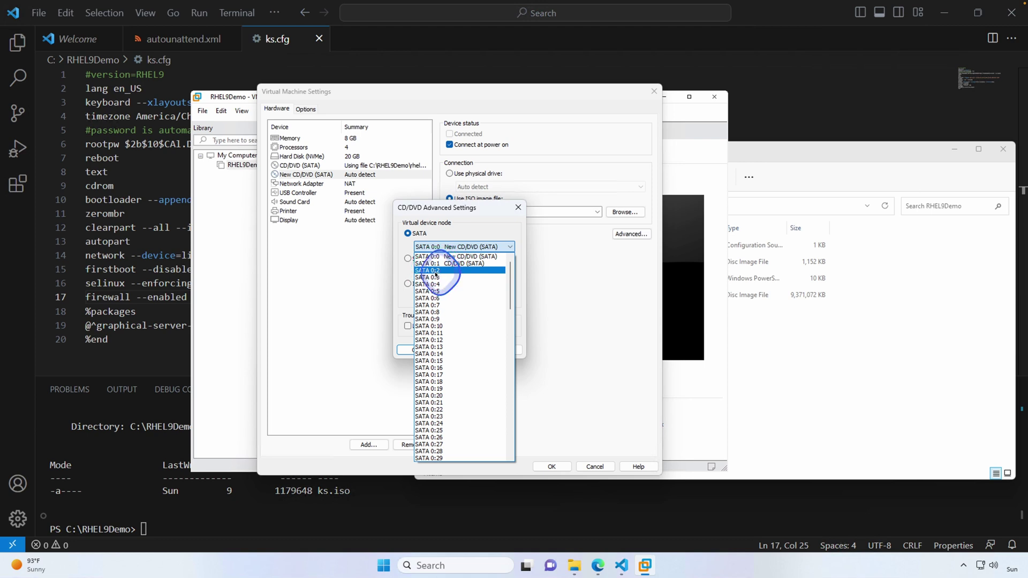
left_click(421, 351)
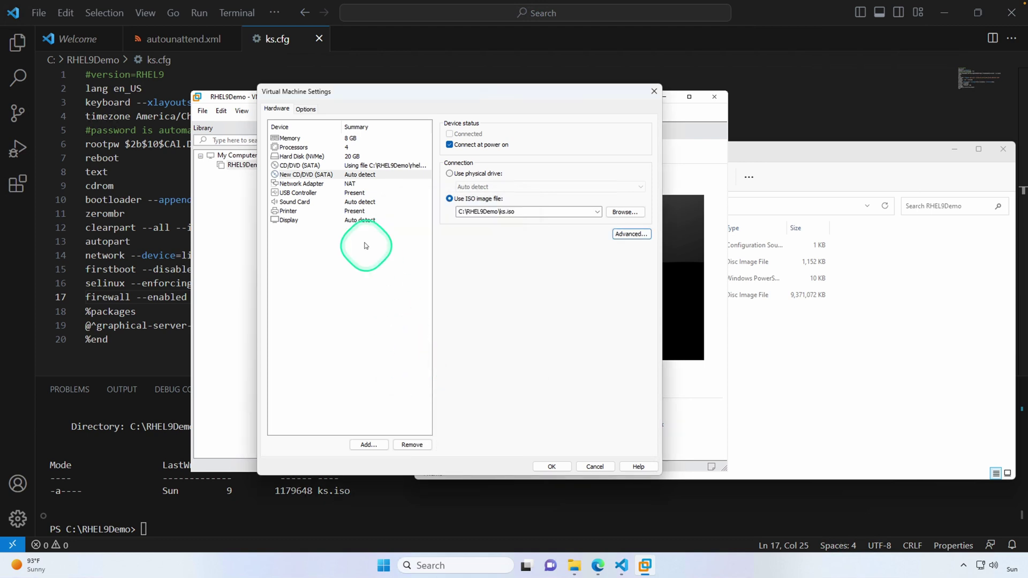
- Move the original installer CD/DVD drive to device node SATA 0:0
left_click(303, 166)
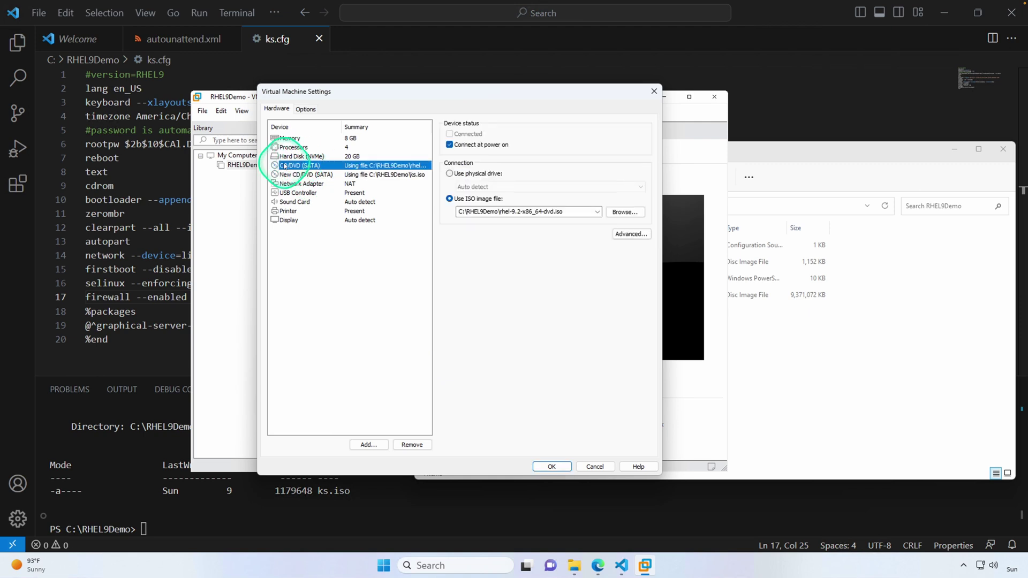
left_click(645, 238)
left_click(464, 247)
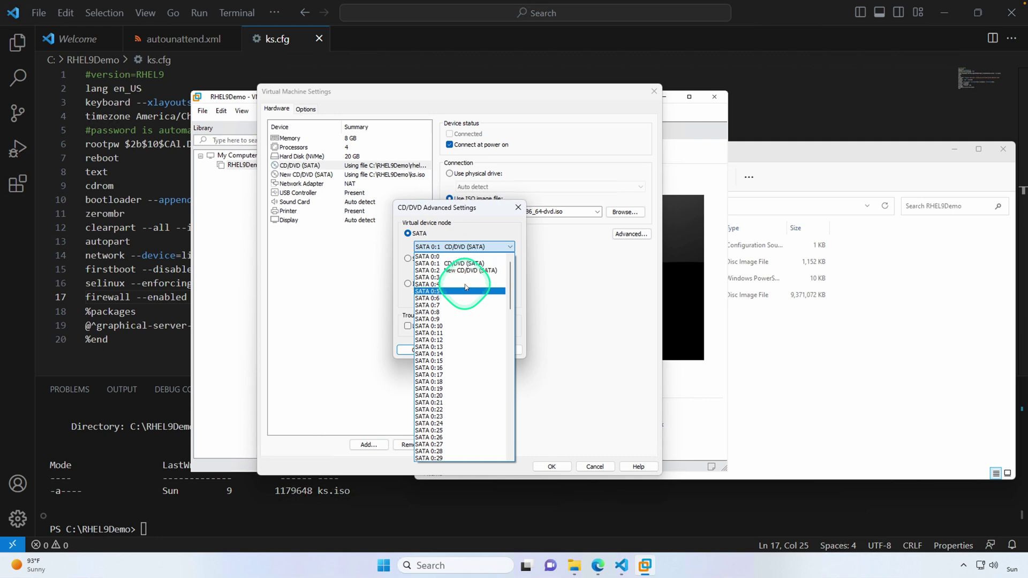
left_click(429, 254)
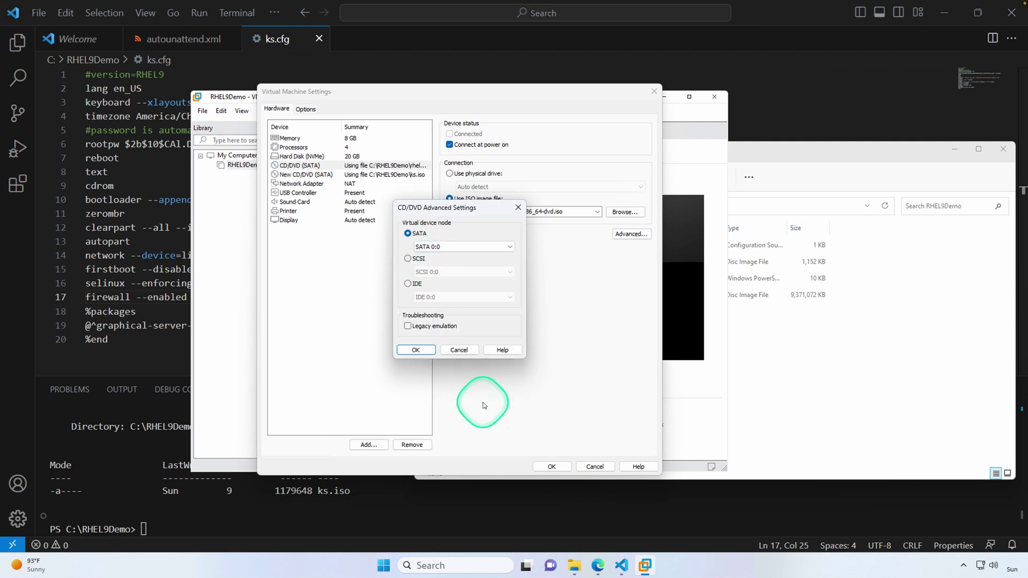
left_click(416, 350)
- Reassign the ks.iso drive to SATA 0:1 and save the VM settings
left_click(313, 174)
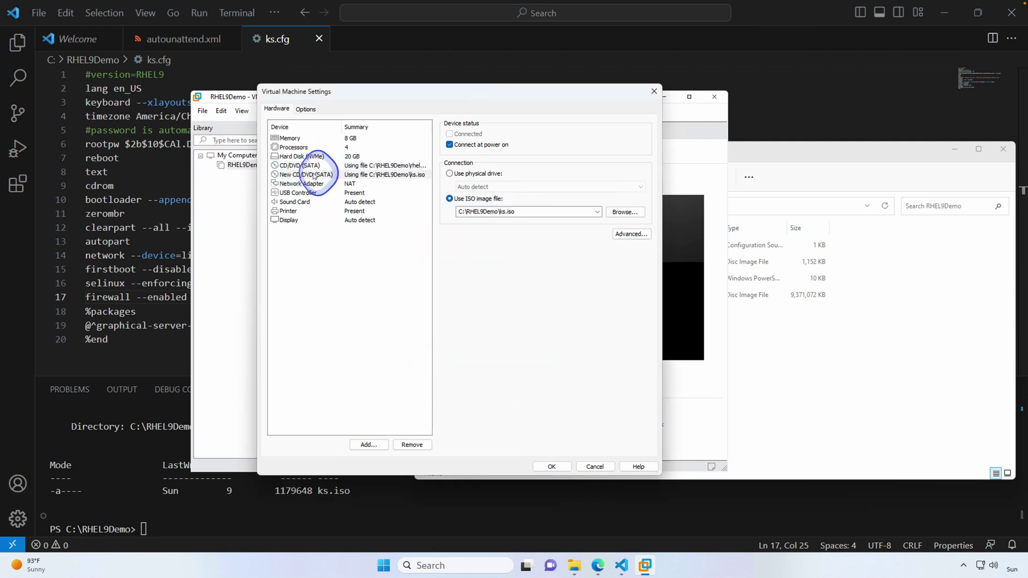
left_click(624, 234)
left_click(437, 247)
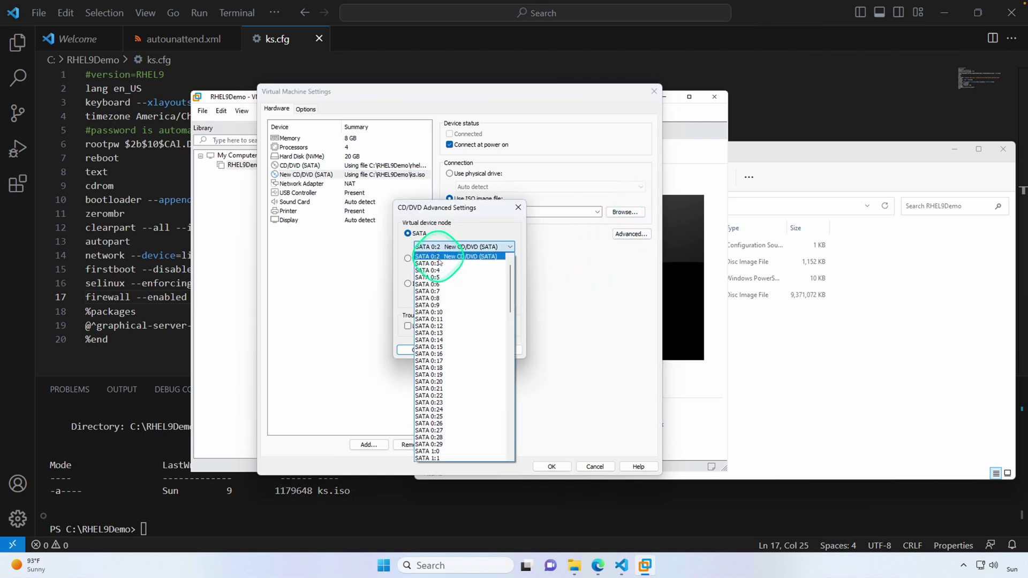
scroll(423, 265, "up", 1)
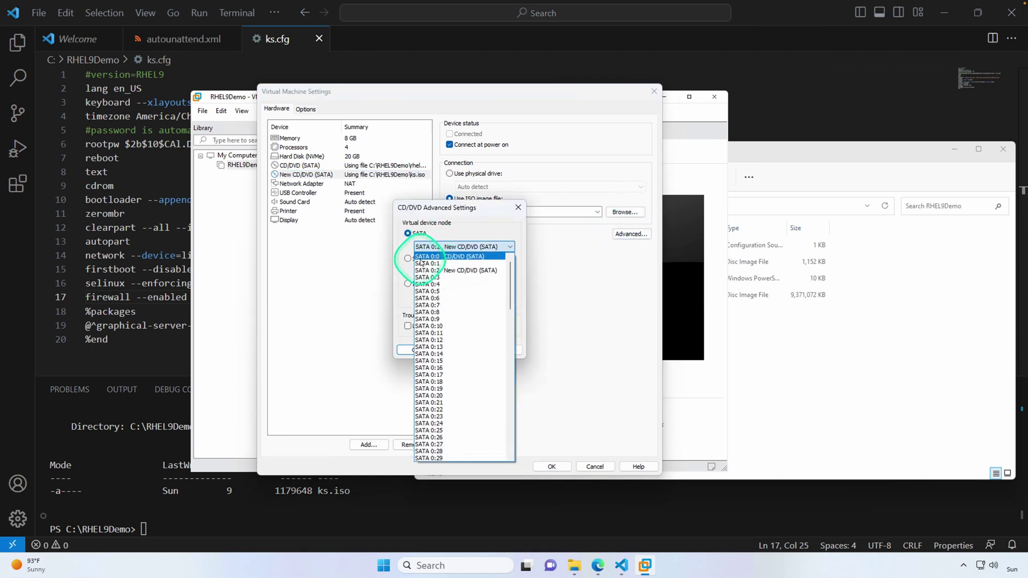
left_click(427, 264)
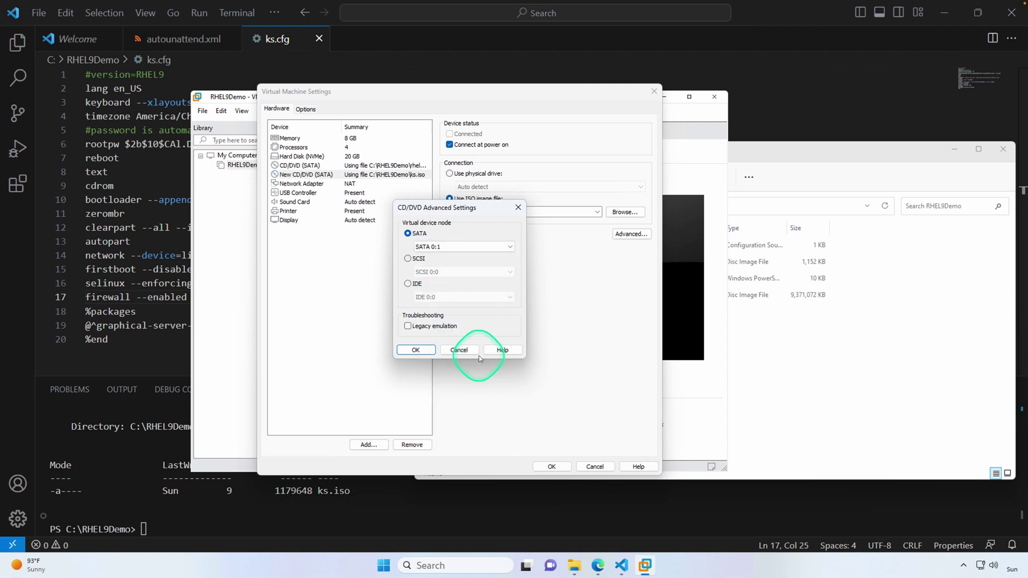
left_click(417, 350)
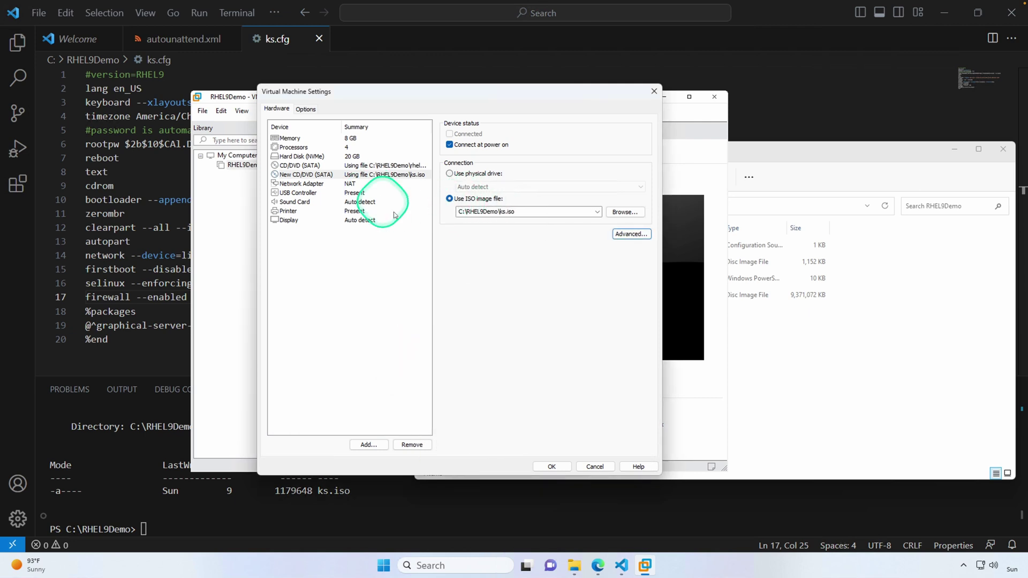
left_click(553, 465)
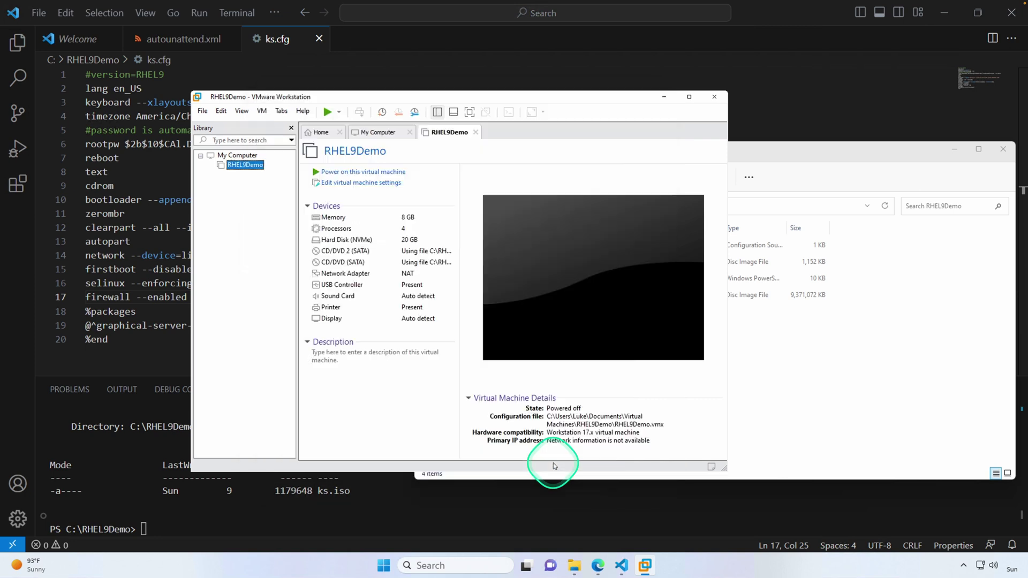
- Power on RHEL9Demo and maximize the VMware Workstation window
left_click(356, 173)
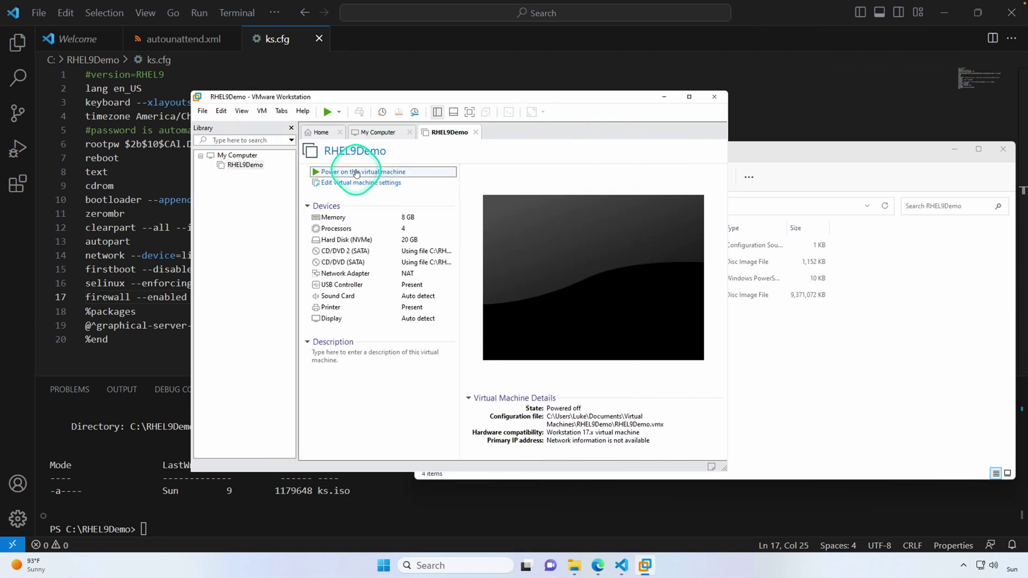
left_click_drag(584, 96, 497, 78)
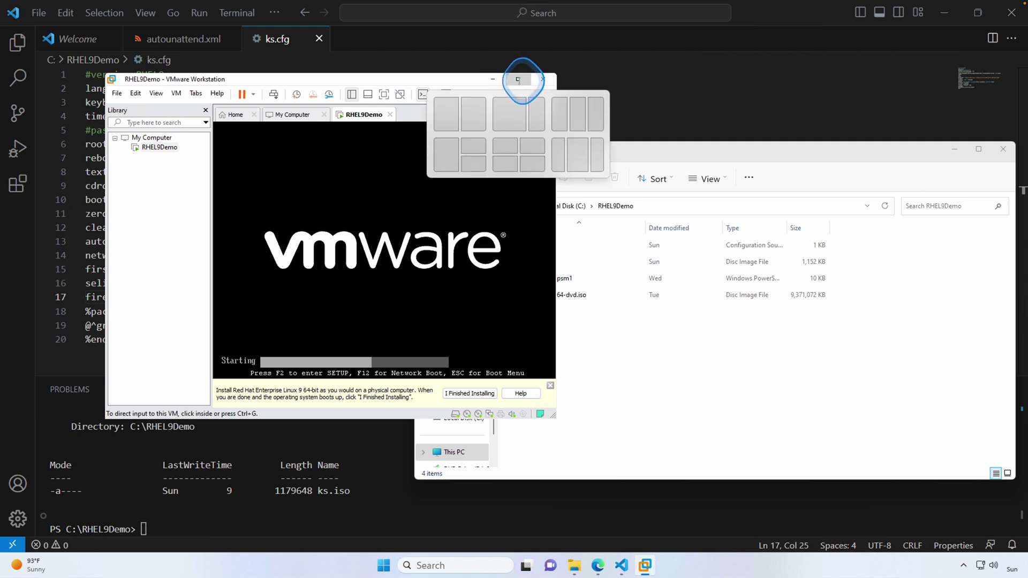
left_click(518, 80)
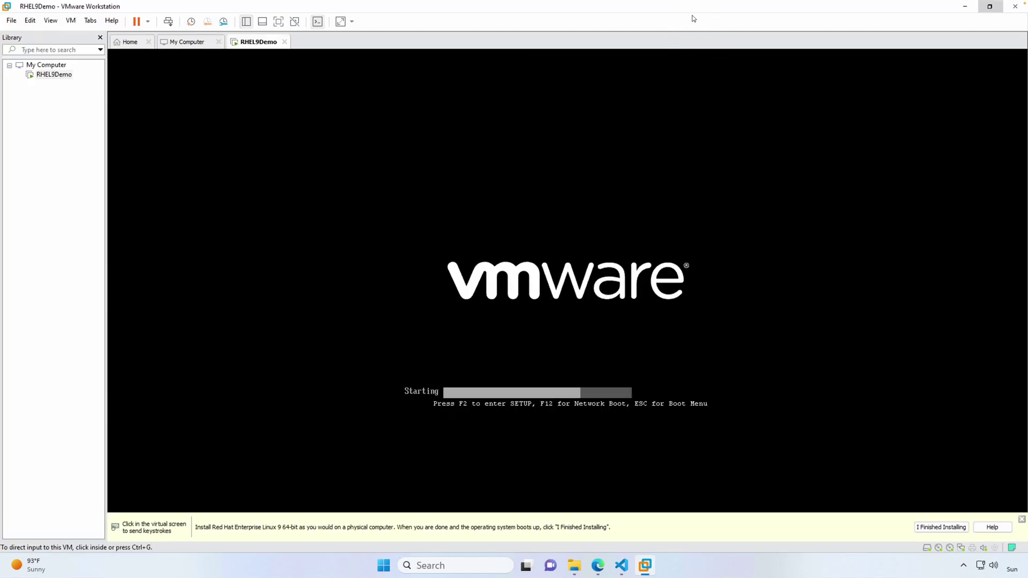
- Pick 'Install Red Hat Enterprise Linux 9.2' from the boot menu to start the kickstart install
left_click(502, 280)
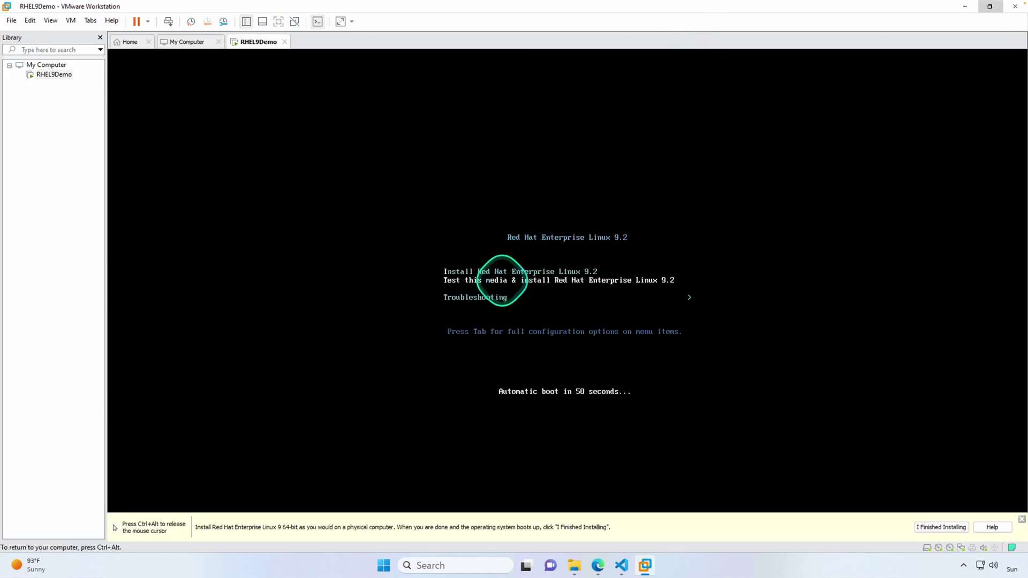
key("Up")
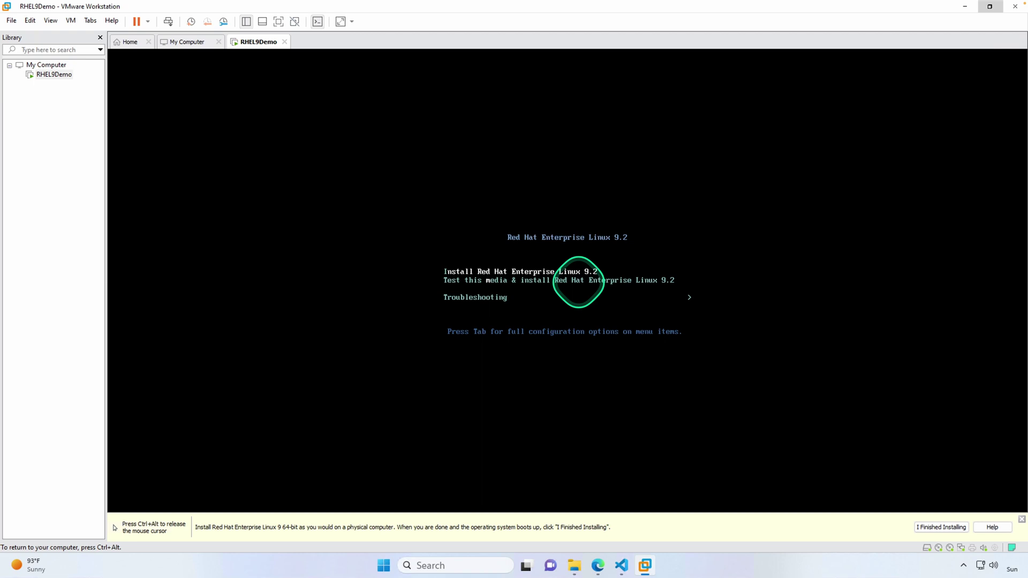
key("Return")
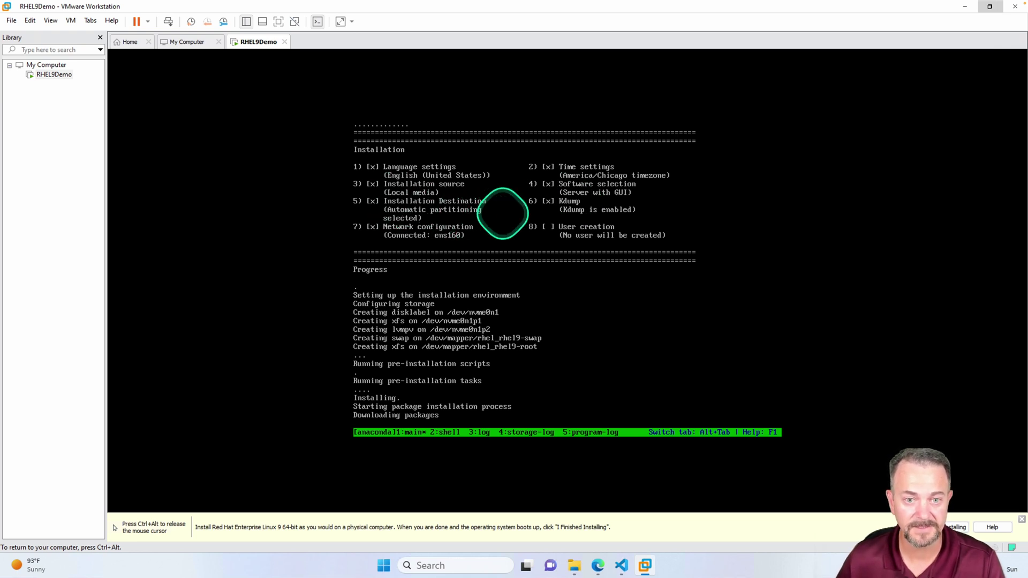
- Wait for the unattended installation while toggling input capture with Ctrl+Alt
key("ctrl+alt")
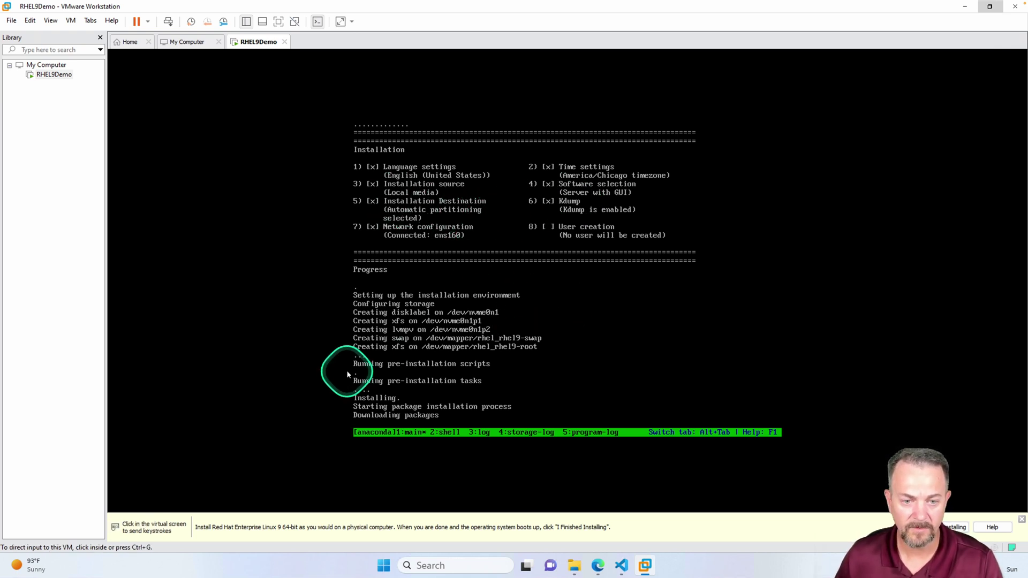
left_click(354, 403)
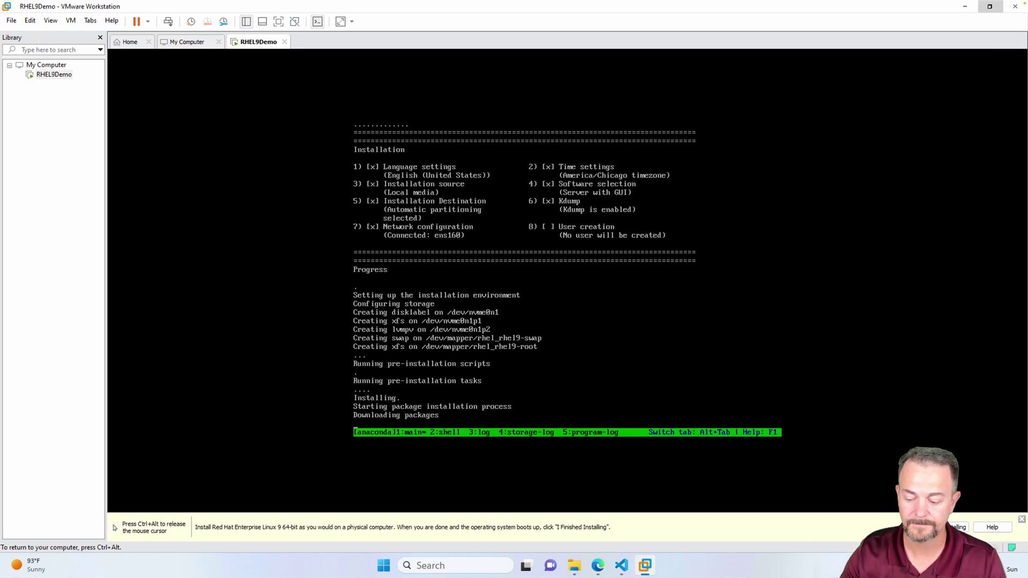
key("ctrl+alt")
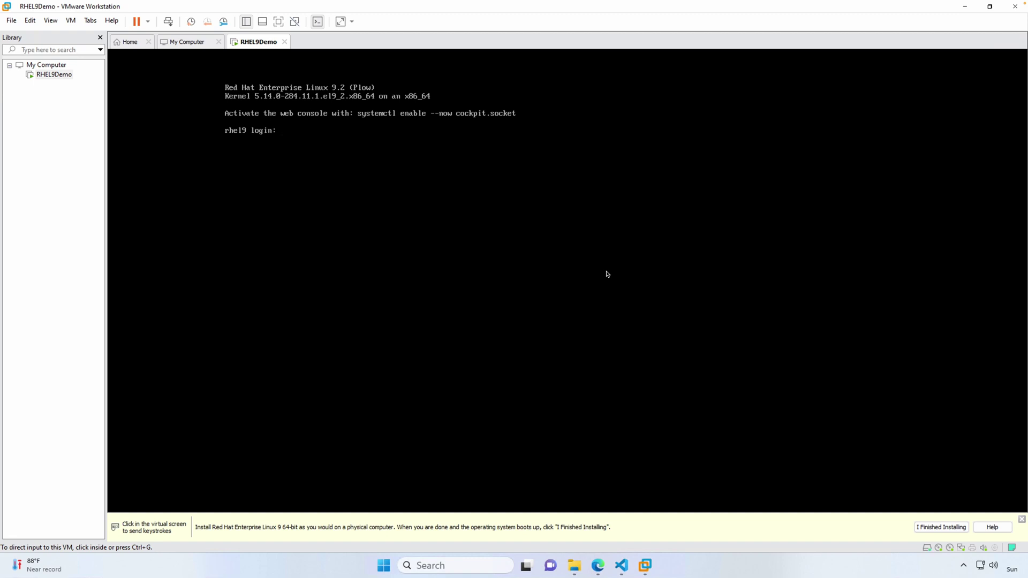
- Log in on the console as root with the account password and run startx
left_click(403, 199)
left_click(396, 158)
key("Return")
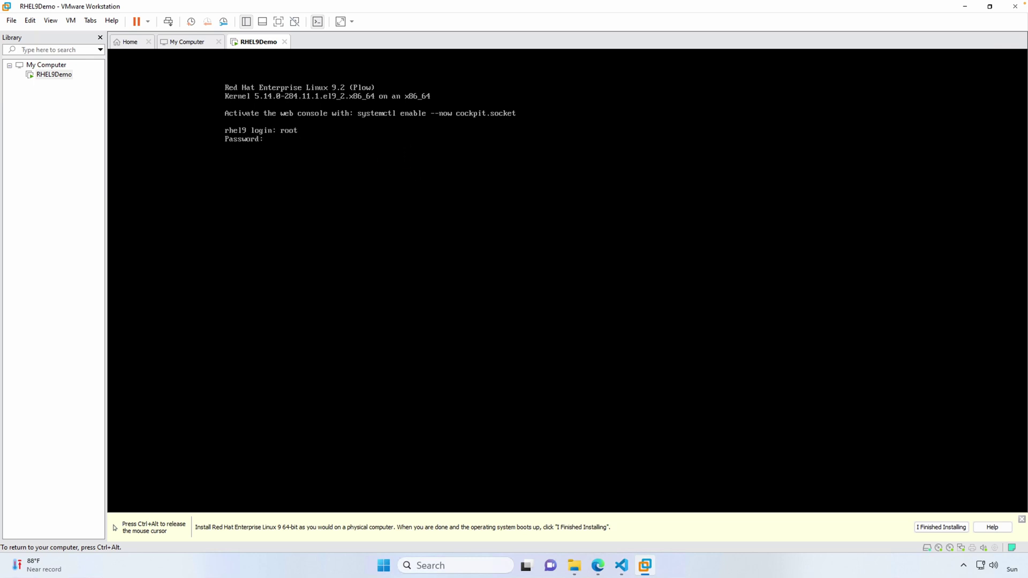
key("Return")
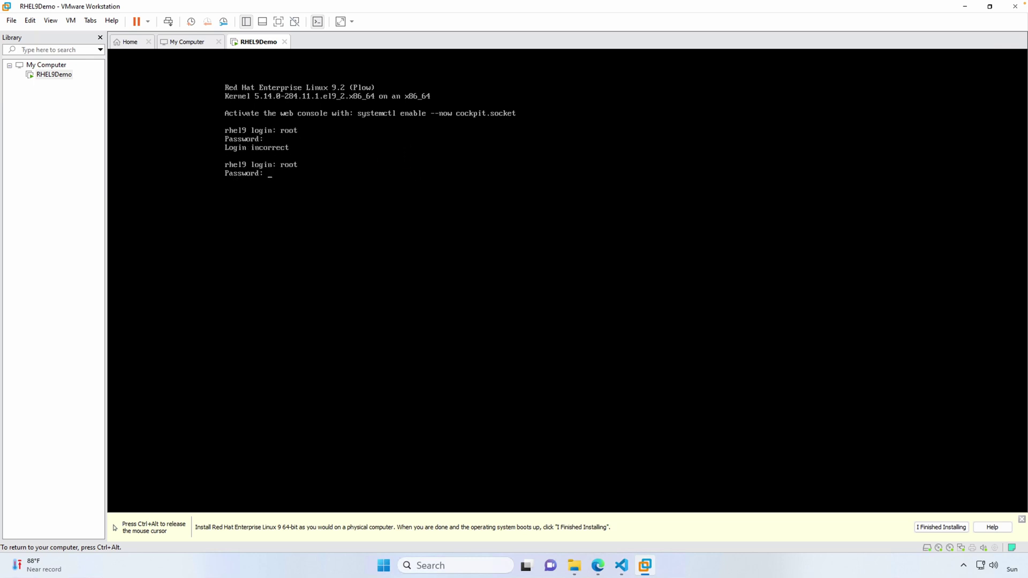
key("Return")
type("startx")
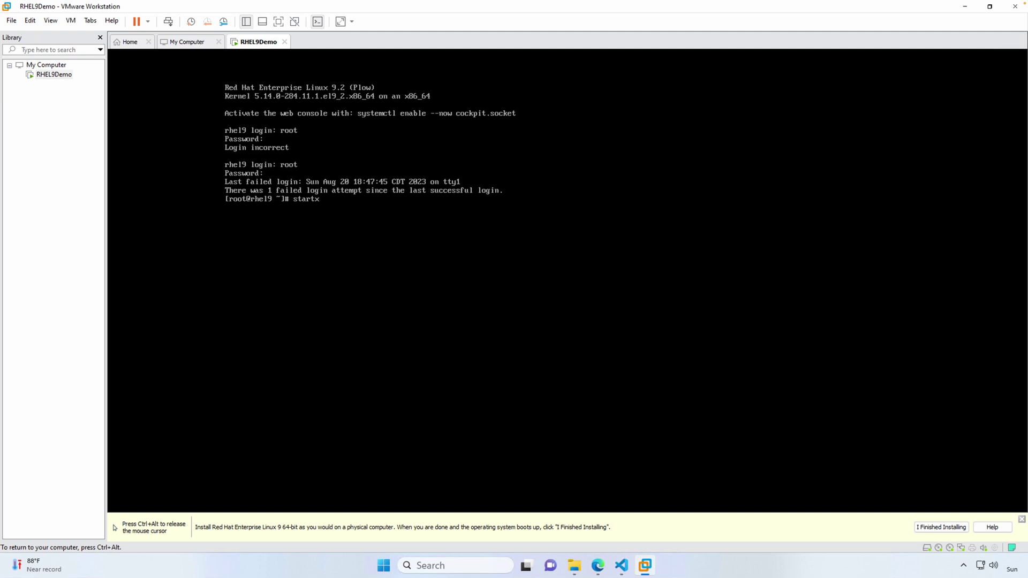
key("Return")
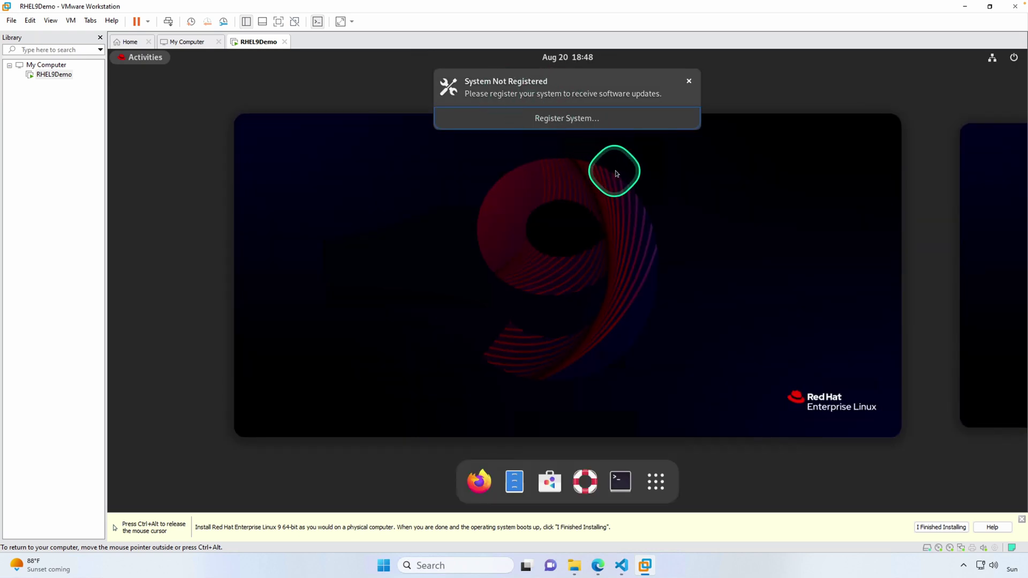
- Dismiss the registration and privileged-user notifications, then open root's Home folder in an enlarged Files window
left_click(689, 81)
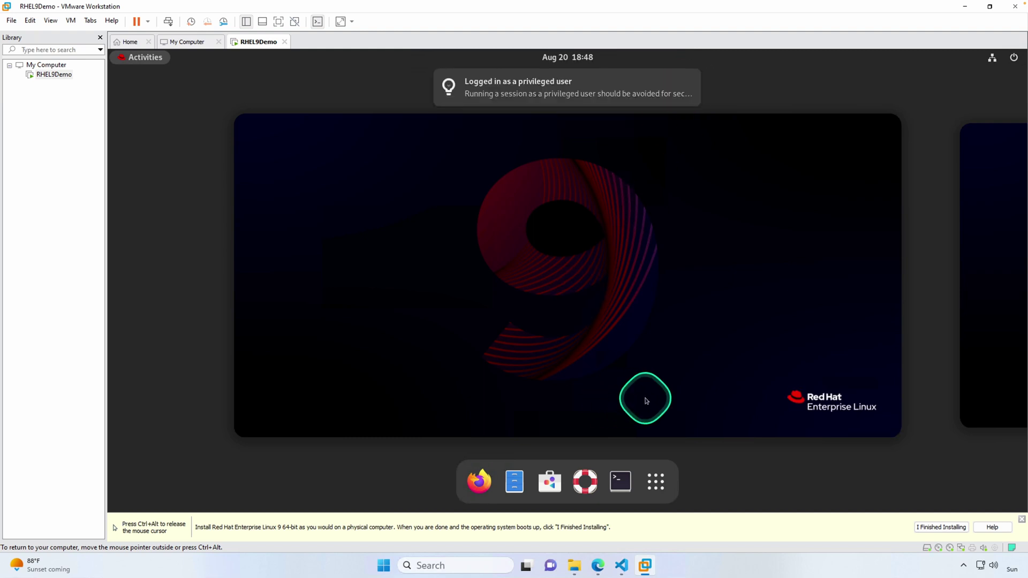
left_click(515, 481)
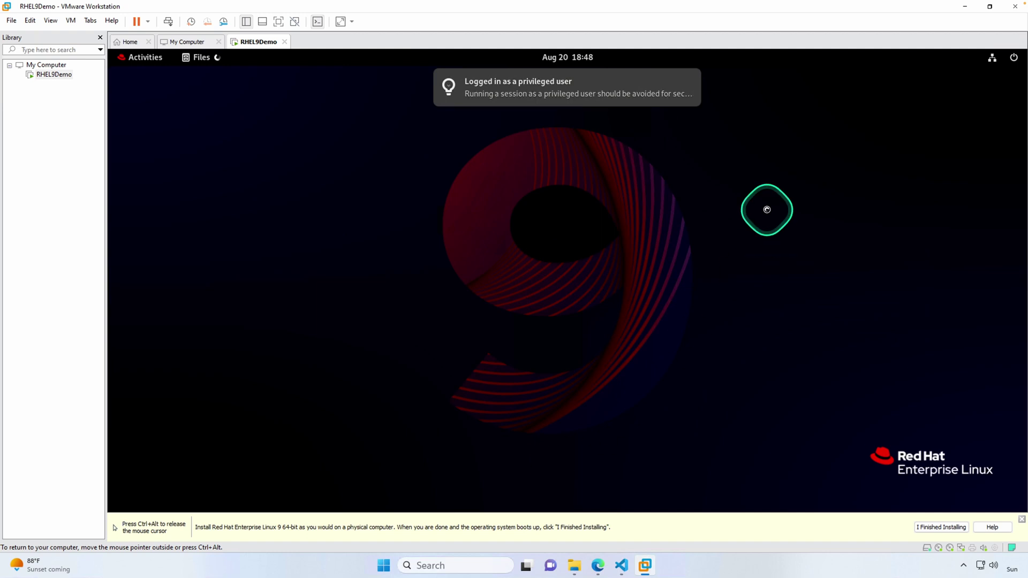
mouse_move(697, 88)
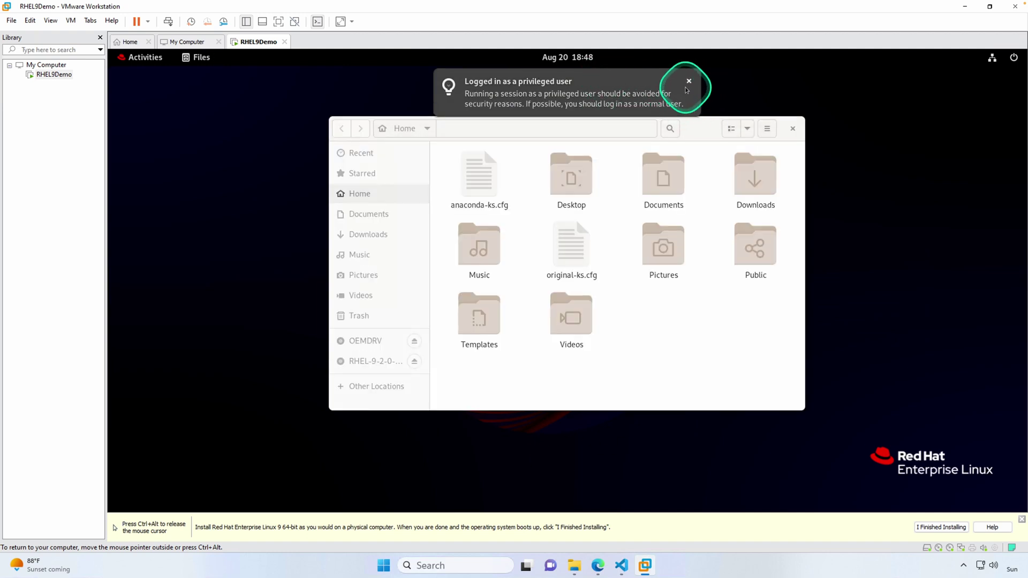
left_click(688, 82)
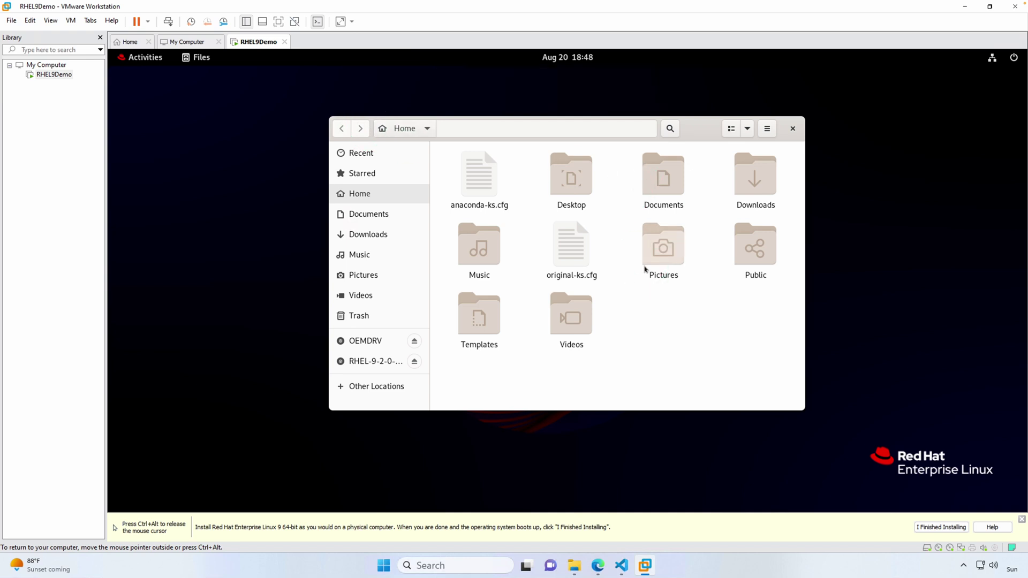
left_click(666, 298)
left_click(586, 78)
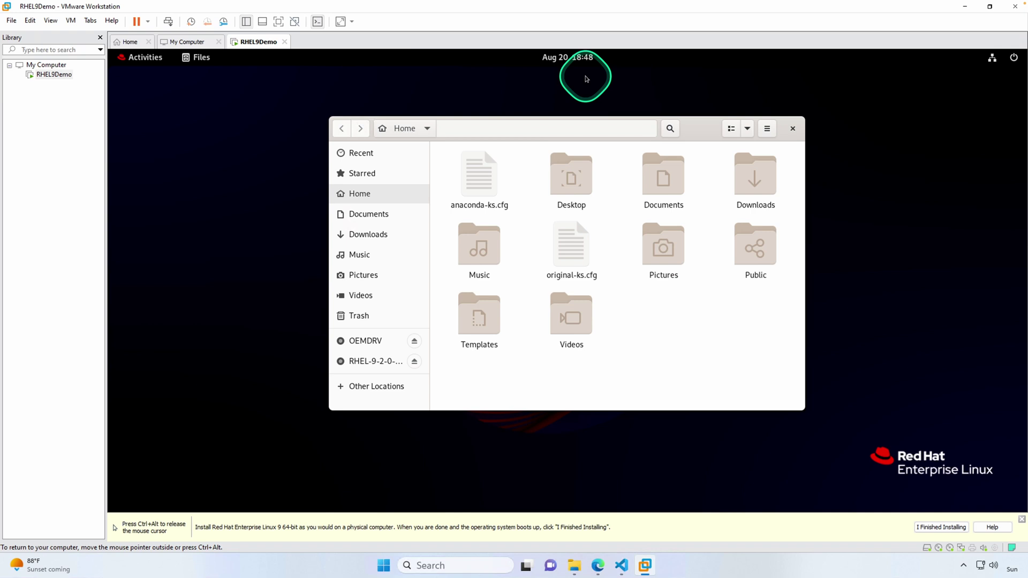
left_click(658, 344)
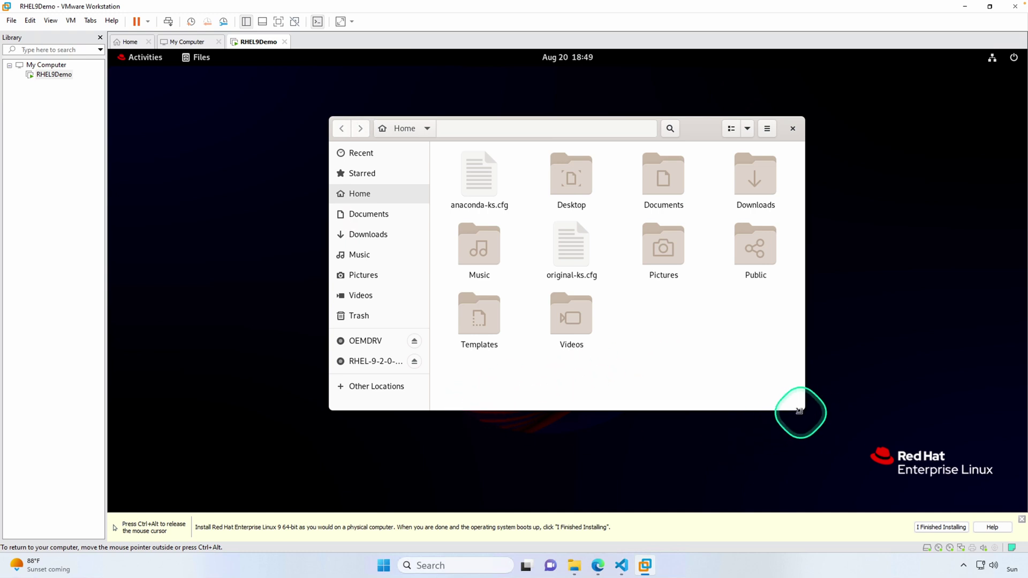
left_click_drag(799, 413, 871, 500)
- Close Files, confirm in Settings that wired network is Connected at 10000 Mb/s, then close Settings
left_click(369, 214)
left_click(859, 128)
left_click(995, 58)
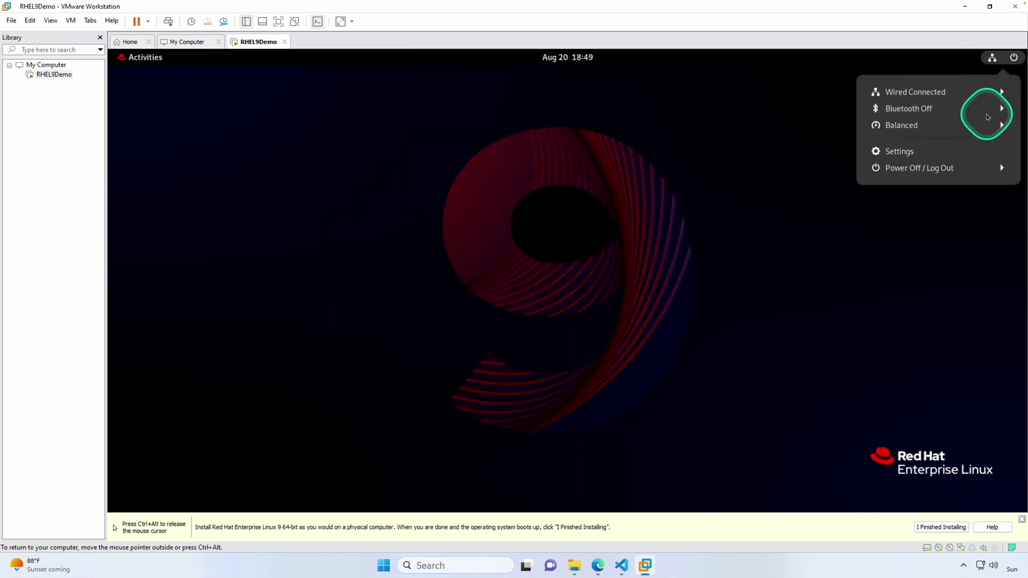
left_click(917, 149)
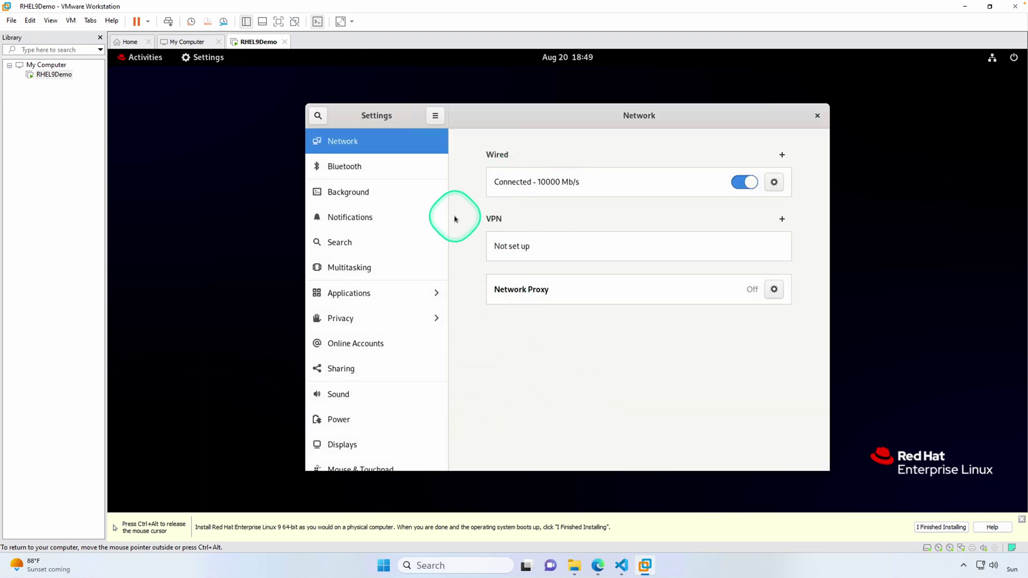
scroll(399, 342, "down", 5)
scroll(396, 375, "up", 5)
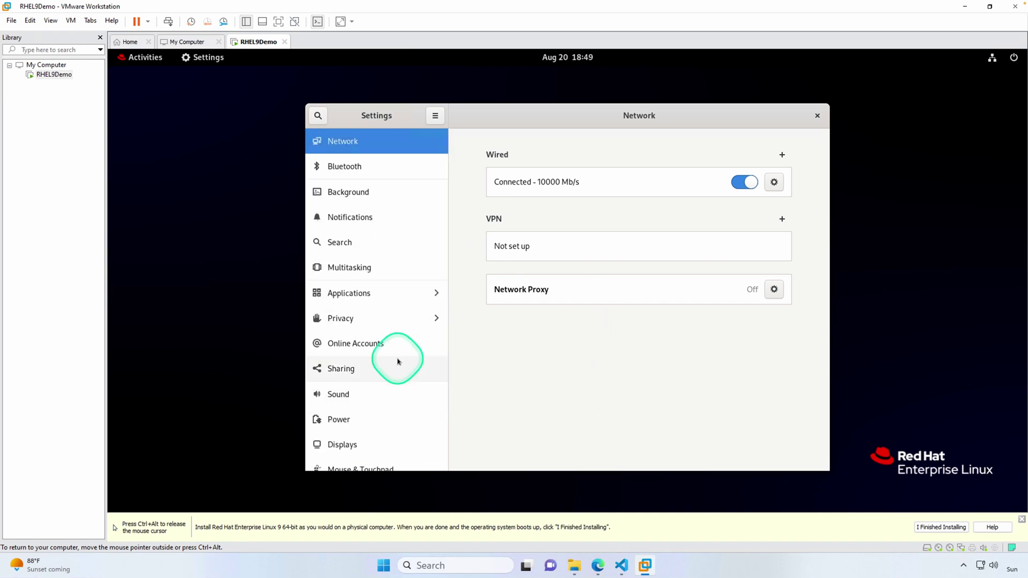
left_click(817, 115)
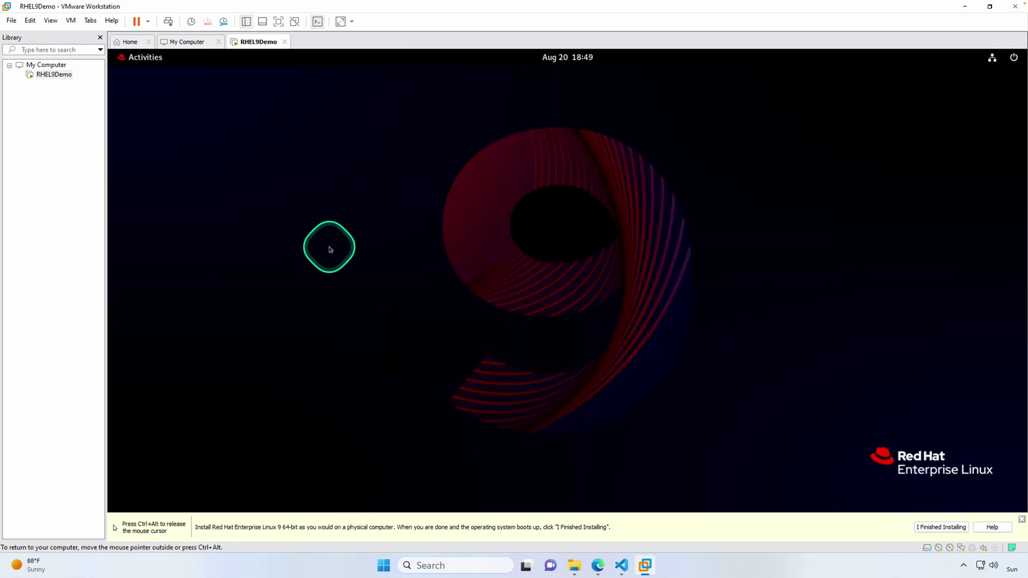